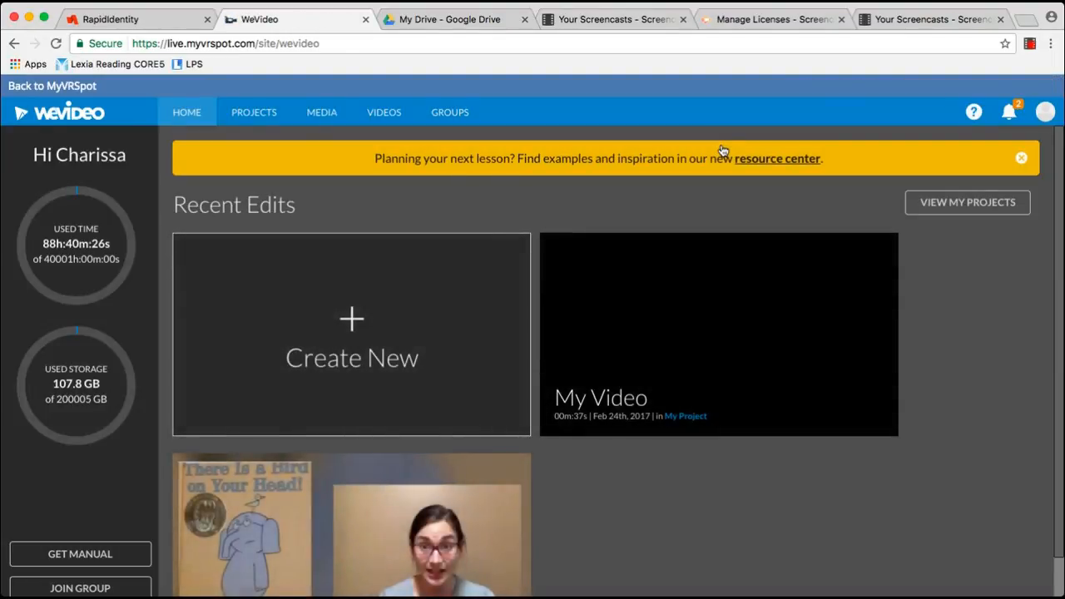
- Create a new video edit and place the 01:19:02 green-screen clip at the start of the Video 2 track
{"action": "left_click", "coordinate": [372, 317]}
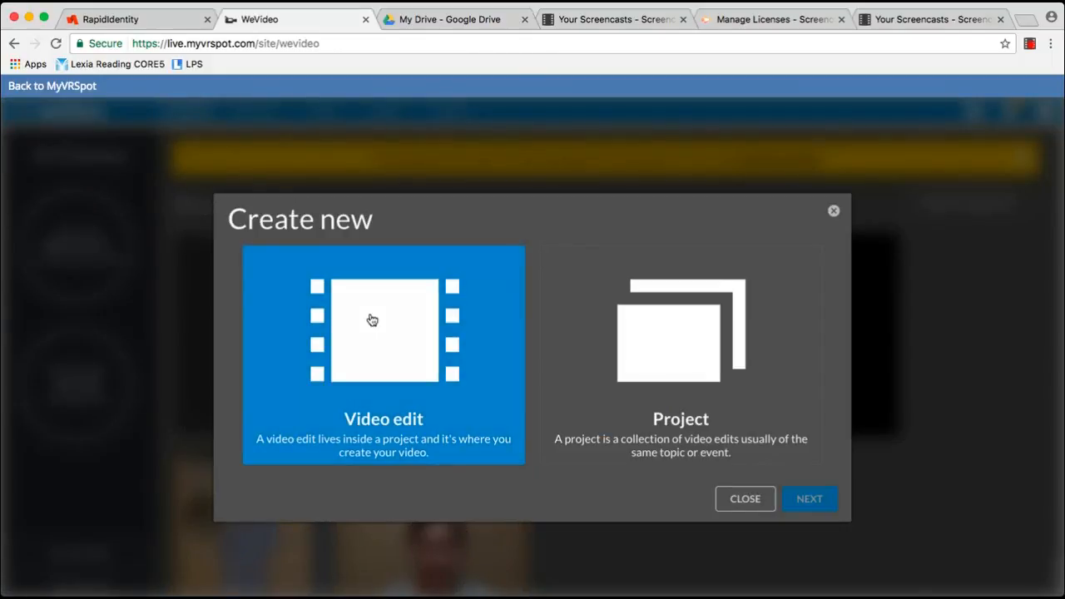
{"action": "left_click", "coordinate": [811, 503]}
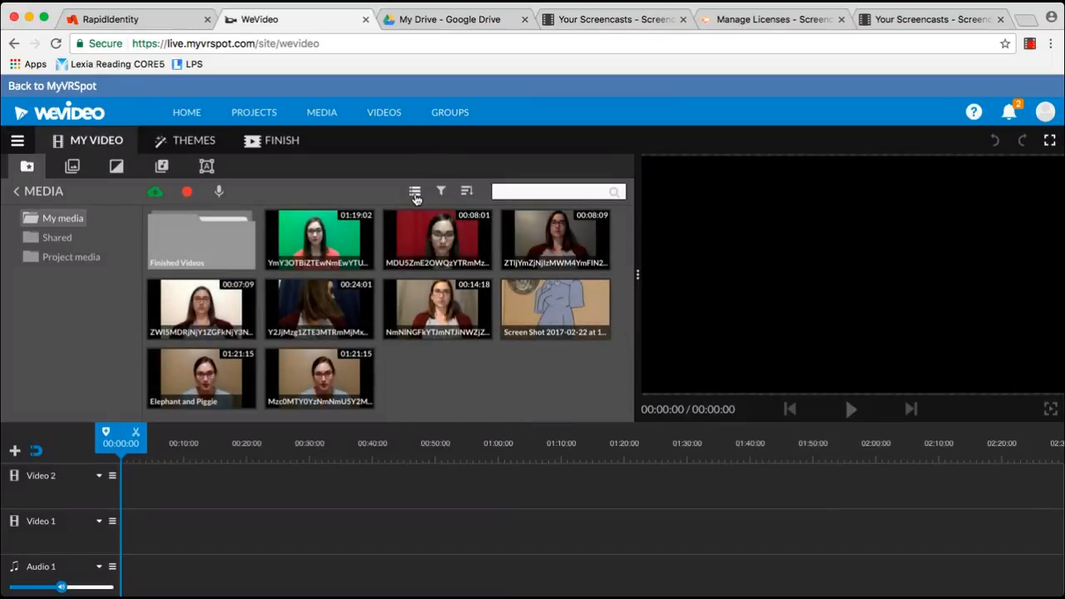
{"action": "left_click", "coordinate": [415, 193]}
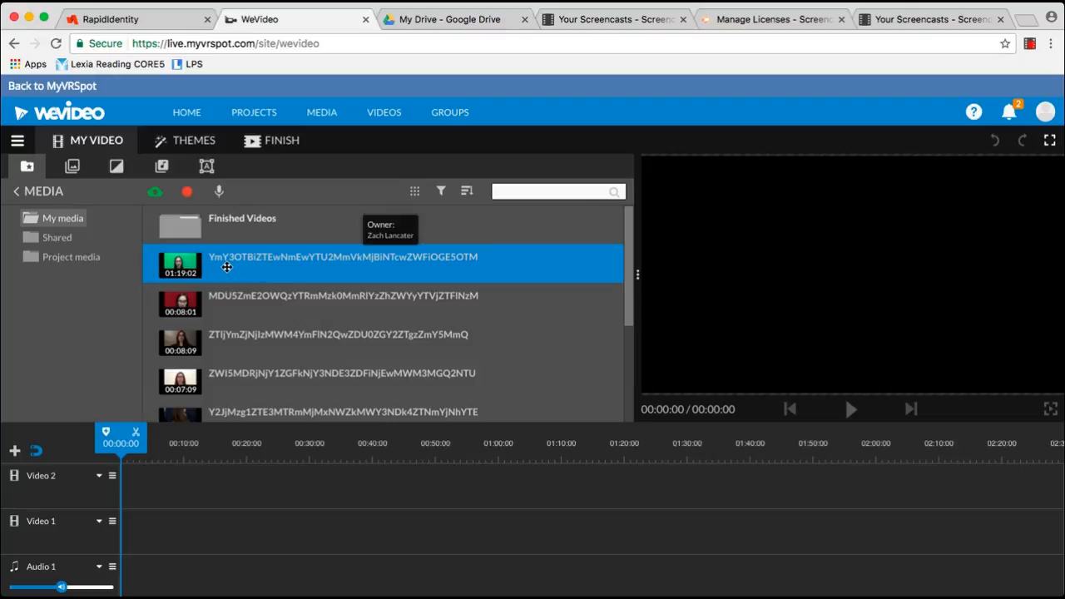
{"action": "left_click_drag", "start_coordinate": [226, 268], "coordinate": [129, 490]}
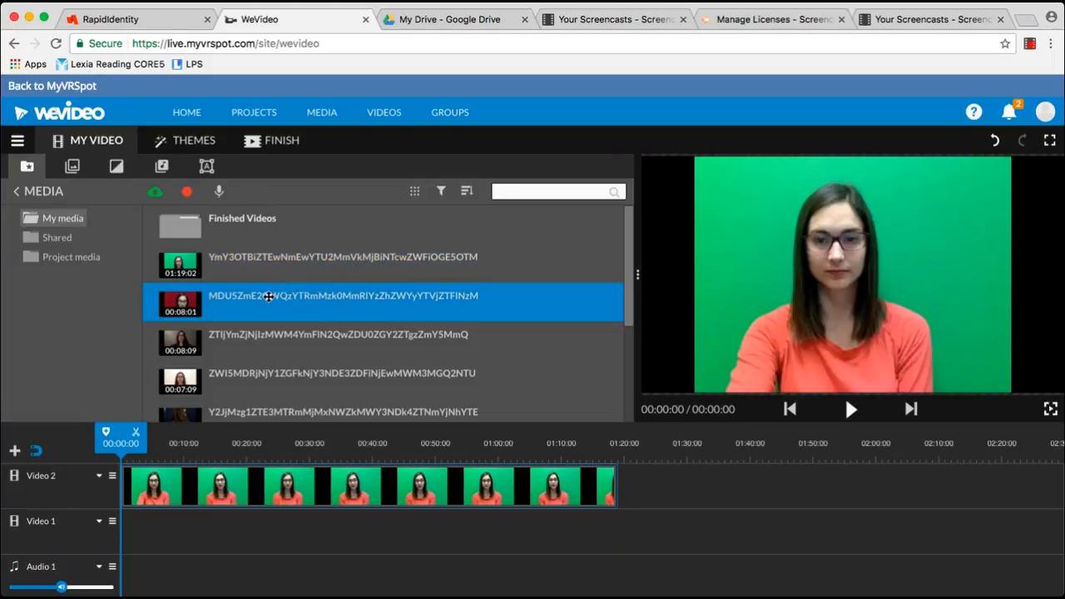
- Remove the green background from the Video 2 clip with color keying, sampling the green 01ea78 from the backdrop
{"action": "double_click", "coordinate": [161, 496]}
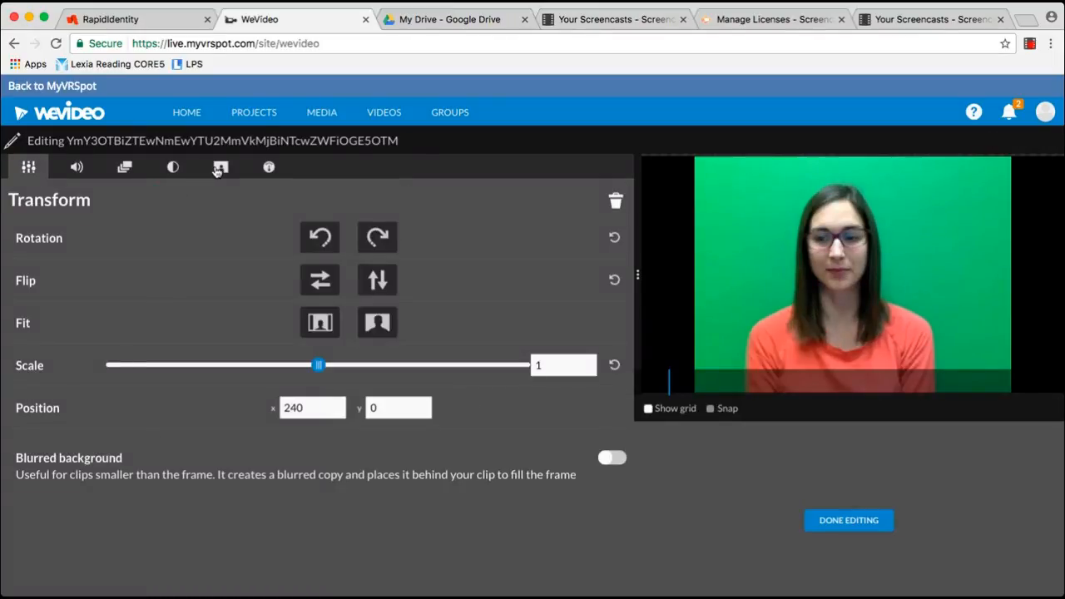
{"action": "left_click", "coordinate": [220, 169]}
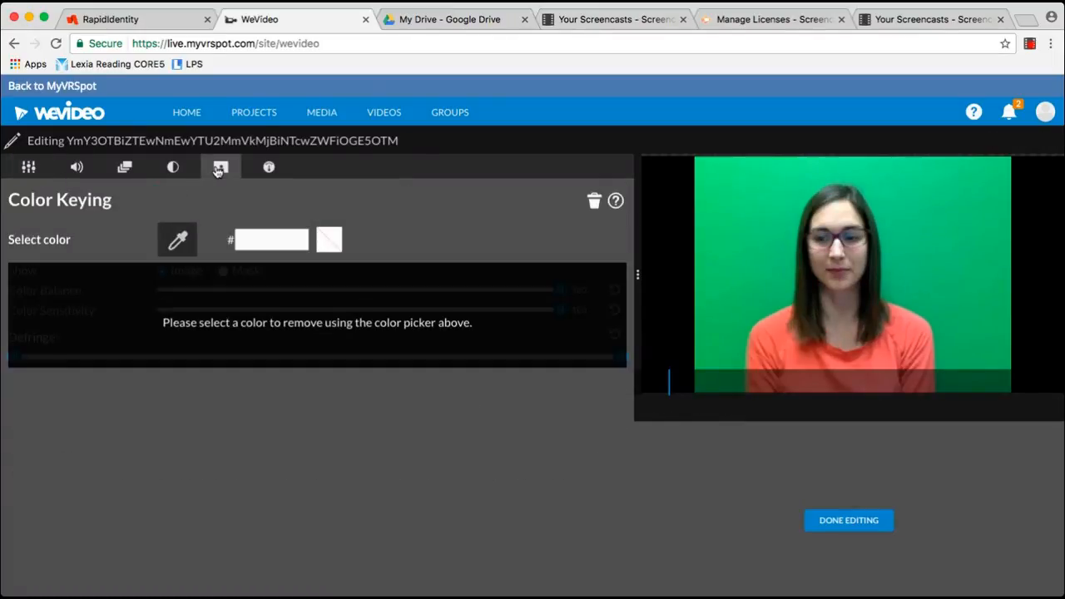
{"action": "left_click", "coordinate": [174, 242]}
{"action": "left_click", "coordinate": [731, 203]}
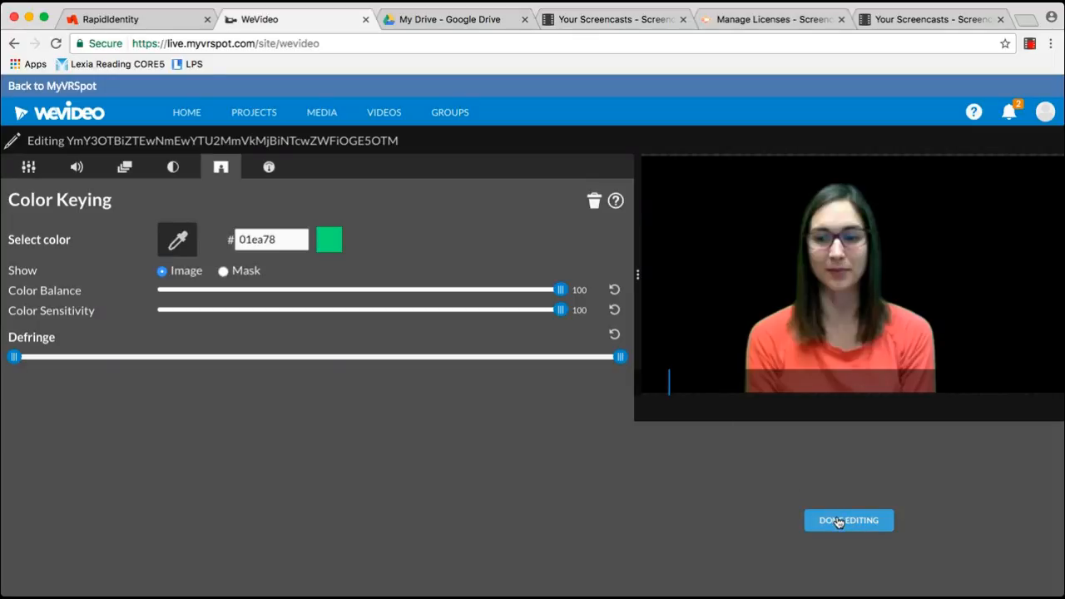
- Move the keyed presenter to the right side of the frame at about x 739, y 39 and set the scale to 0.99
{"action": "left_click", "coordinate": [30, 172]}
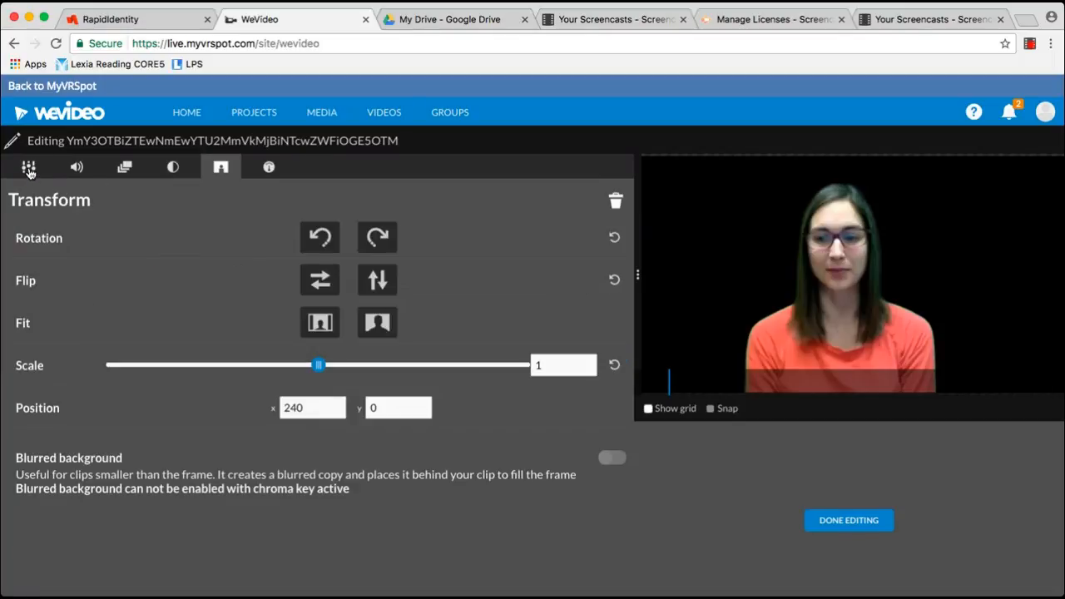
{"action": "left_click_drag", "start_coordinate": [836, 278], "coordinate": [943, 286]}
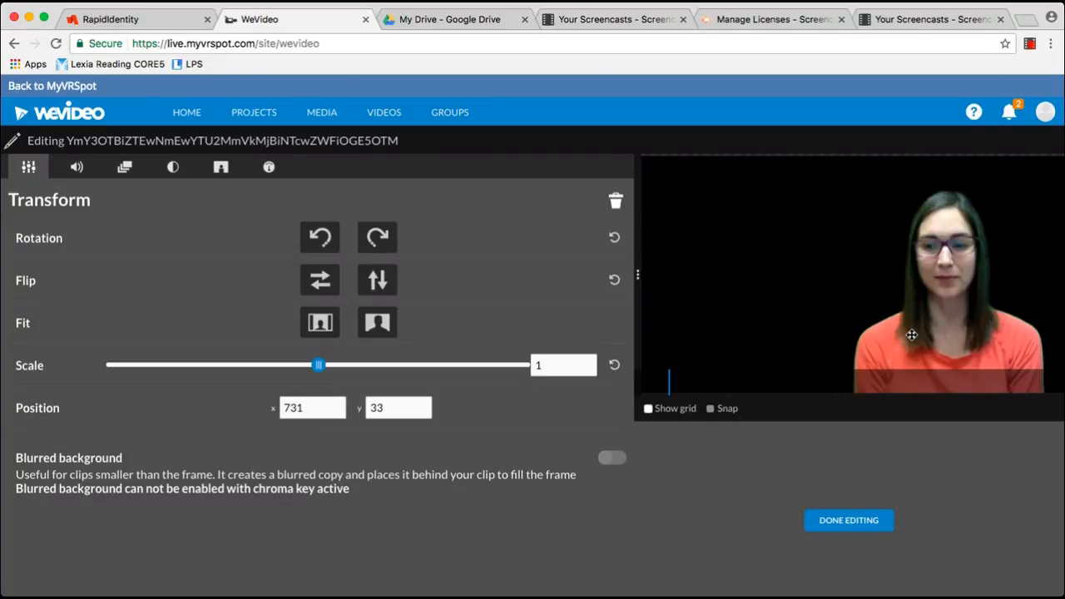
{"action": "mouse_move", "coordinate": [319, 366]}
{"action": "left_mouse_down"}
{"action": "mouse_move", "coordinate": [262, 366]}
{"action": "mouse_move", "coordinate": [316, 374]}
{"action": "left_mouse_up"}
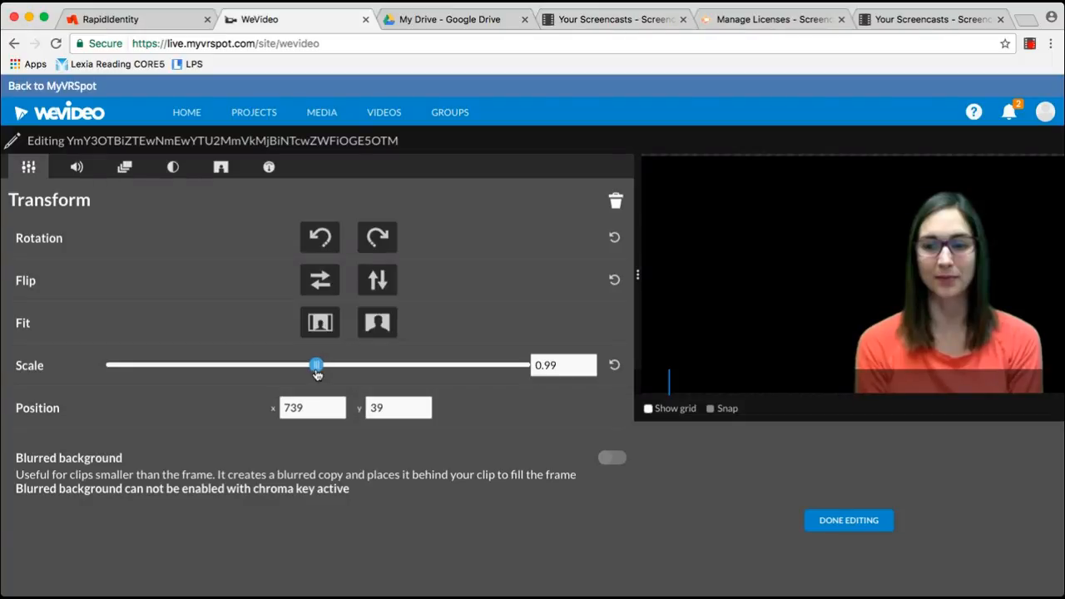
- Raise the presenter clip's audio level and review its animation, color and speed settings before finishing the clip edit
{"action": "left_click", "coordinate": [76, 169]}
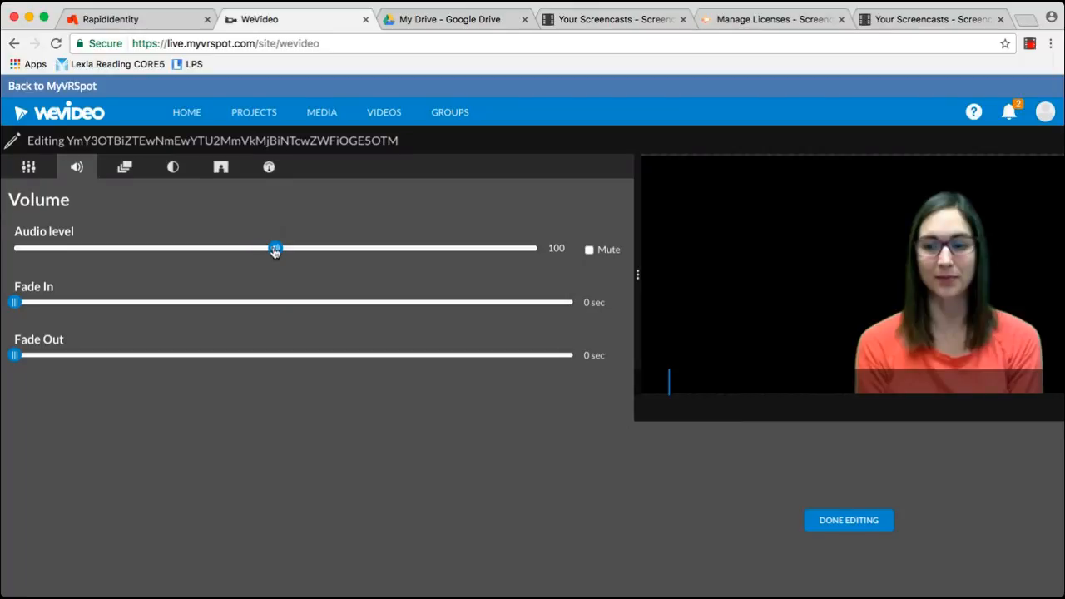
{"action": "left_click_drag", "start_coordinate": [275, 252], "coordinate": [337, 252]}
{"action": "left_click", "coordinate": [124, 169]}
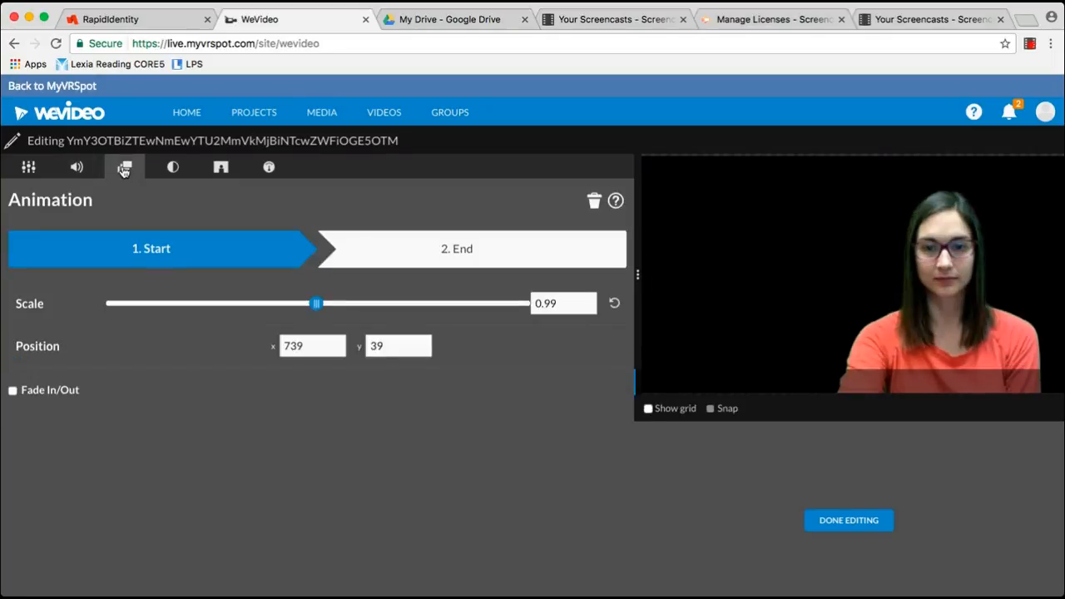
{"action": "left_click", "coordinate": [171, 169]}
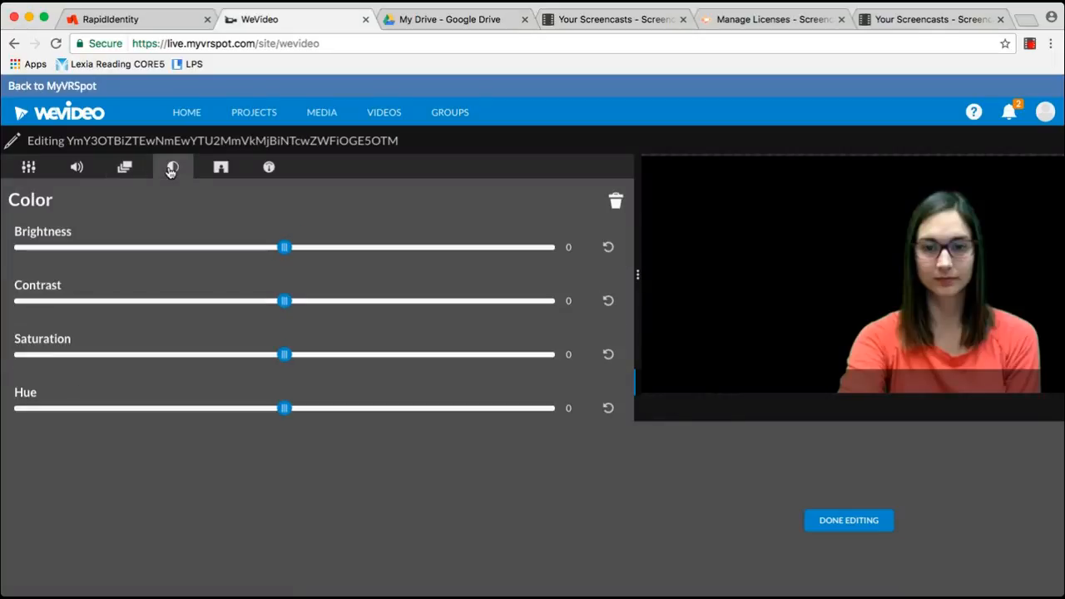
{"action": "left_click", "coordinate": [270, 168]}
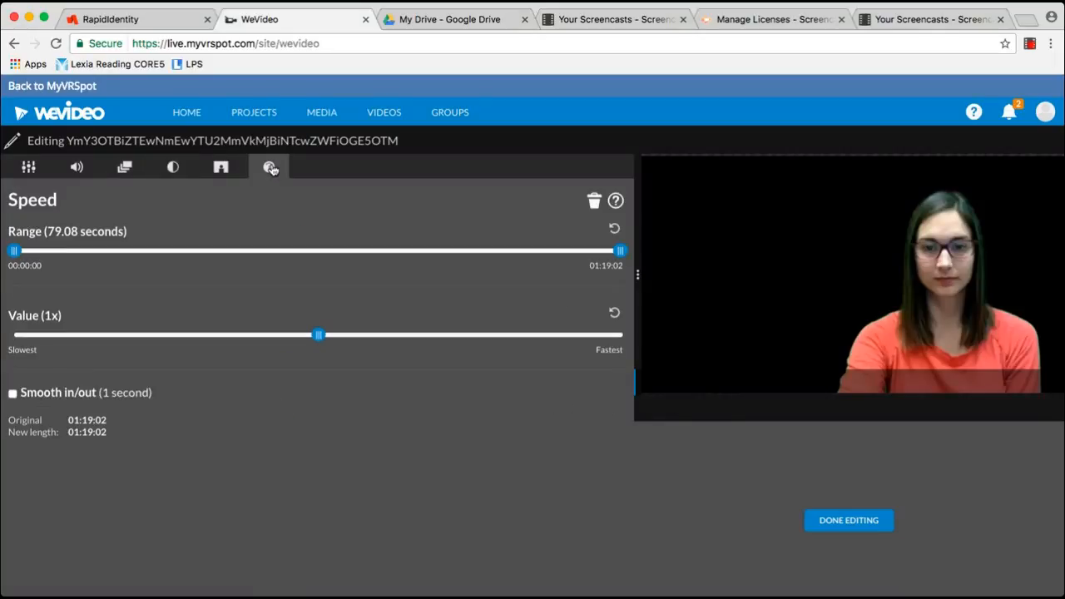
{"action": "left_click", "coordinate": [30, 173]}
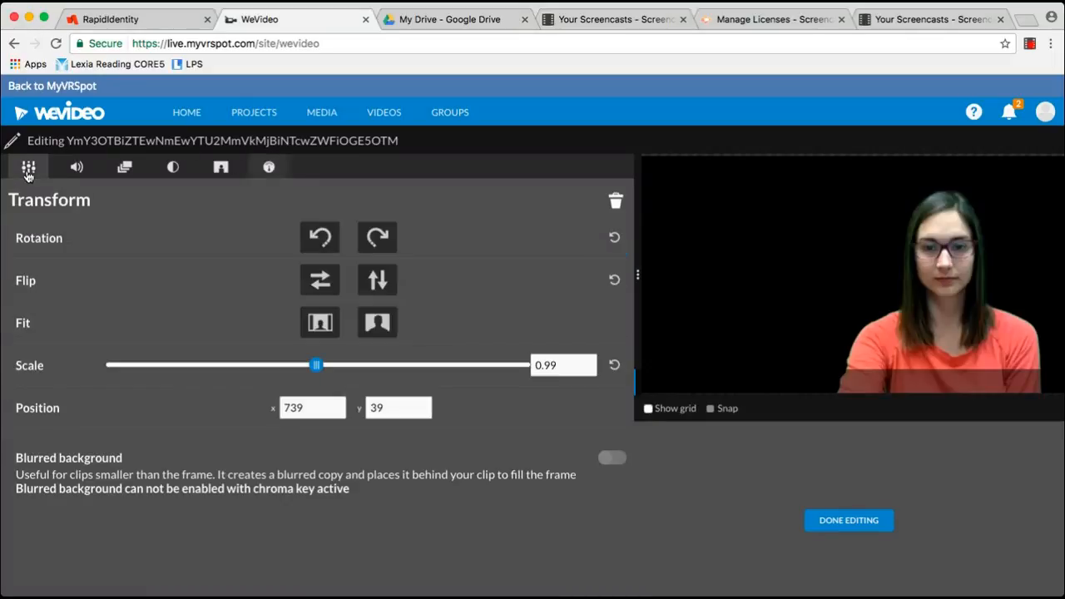
{"action": "left_click", "coordinate": [822, 524]}
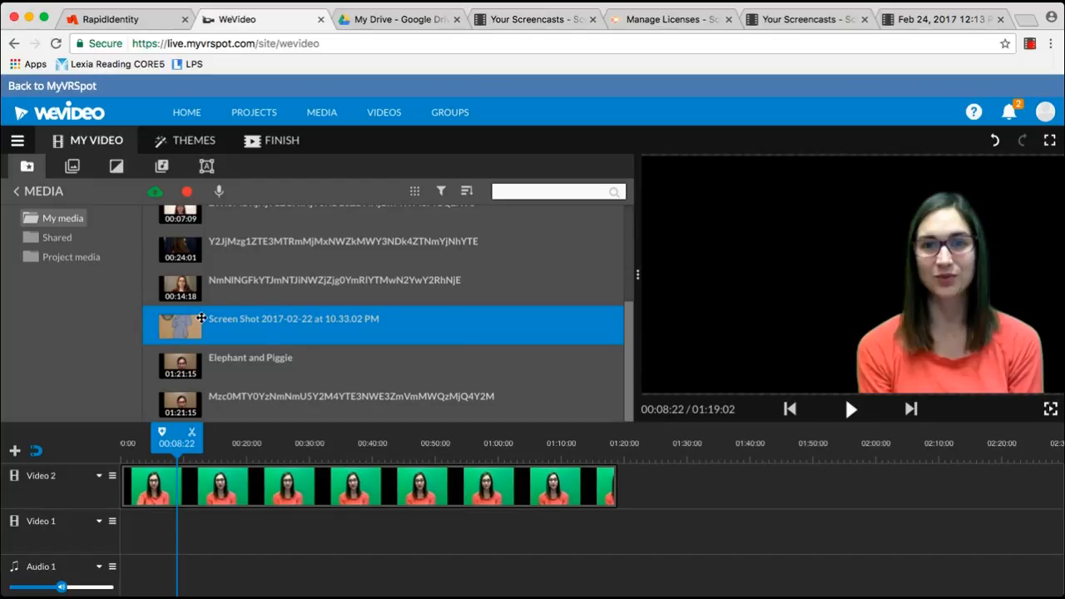
- Open Book Review Script from Google Drive and take a screenshot of the book cover on slide 2
{"action": "left_click", "coordinate": [385, 20]}
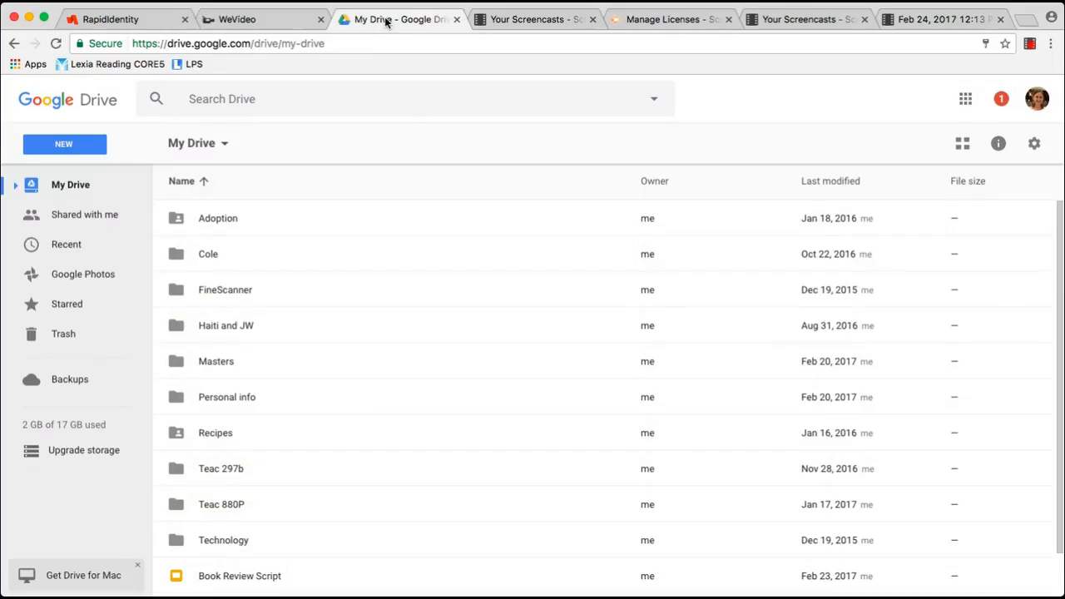
{"action": "double_click", "coordinate": [236, 576]}
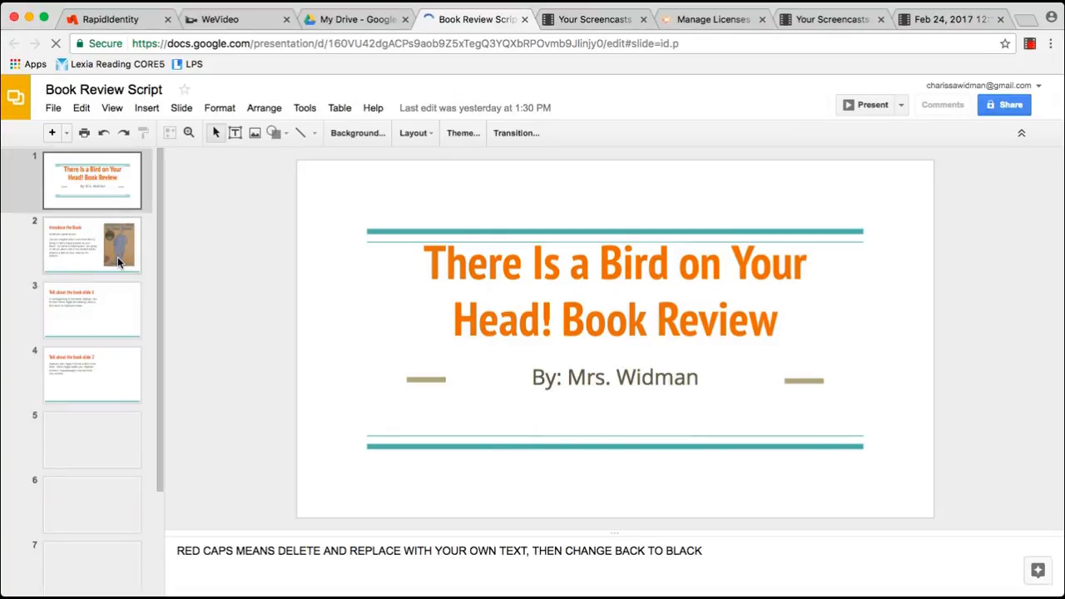
{"action": "left_click", "coordinate": [119, 255]}
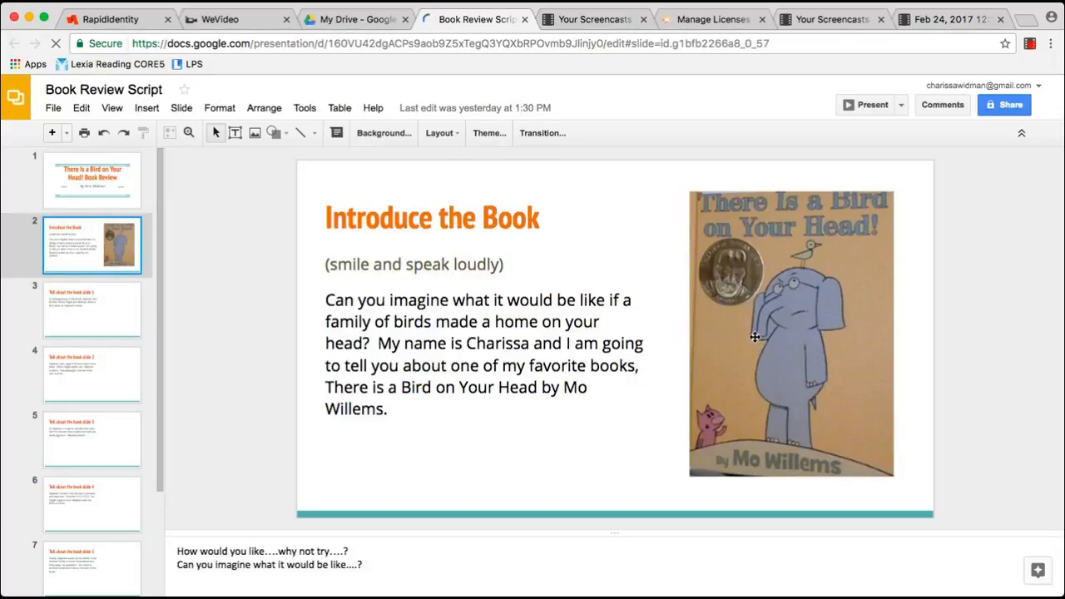
{"action": "key", "text": "super+shift+4"}
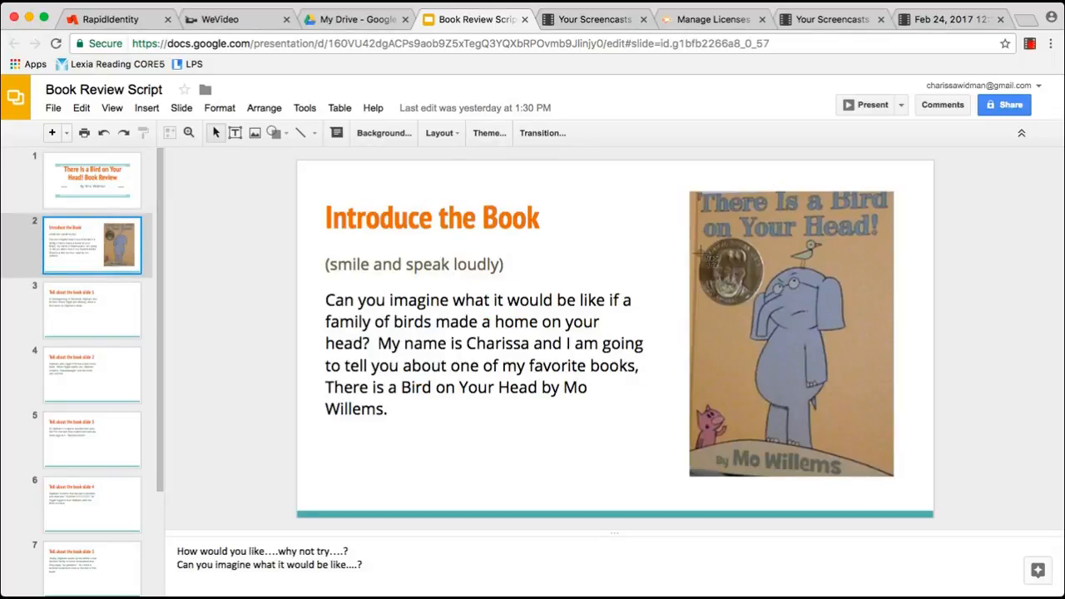
{"action": "key", "text": "Escape"}
- Return to WeVideo and import Screen Shot 2017-02-24 at 12.16.54 PM from the computer into My media
{"action": "left_click", "coordinate": [221, 18]}
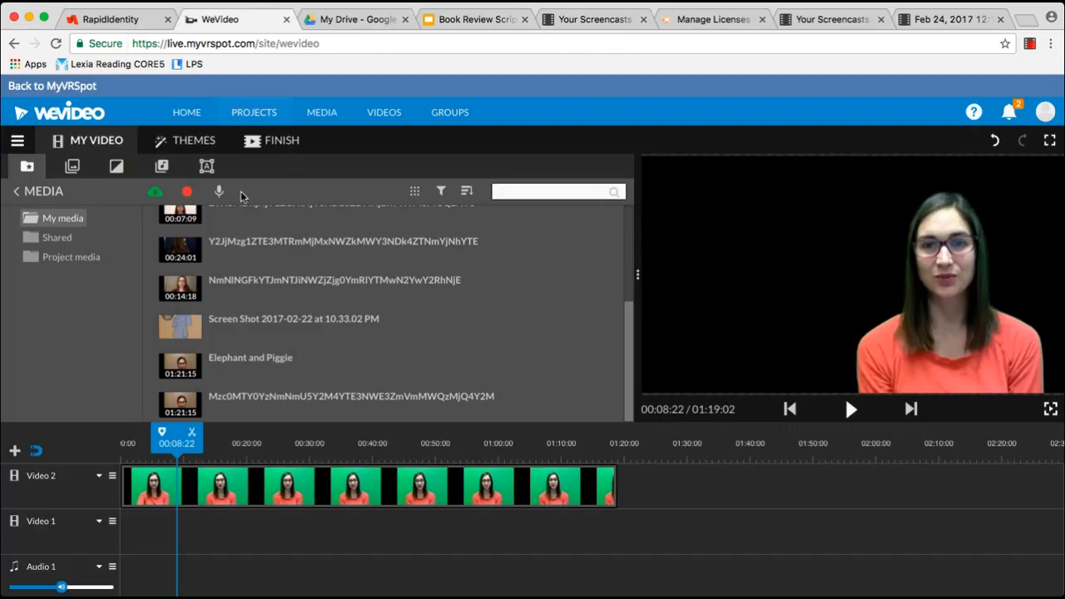
{"action": "left_click", "coordinate": [155, 194]}
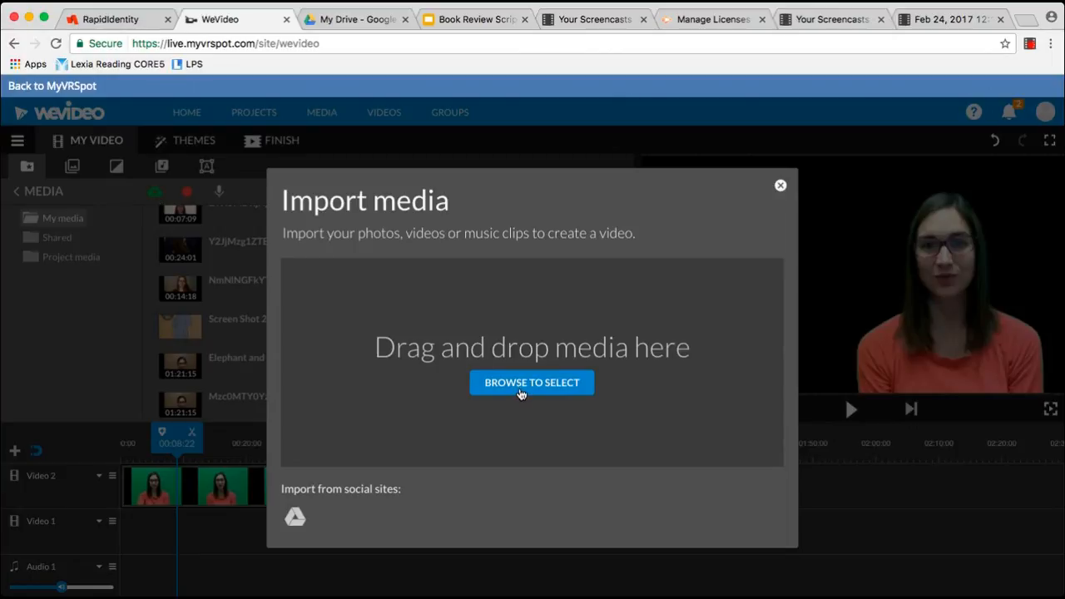
{"action": "left_click", "coordinate": [521, 384]}
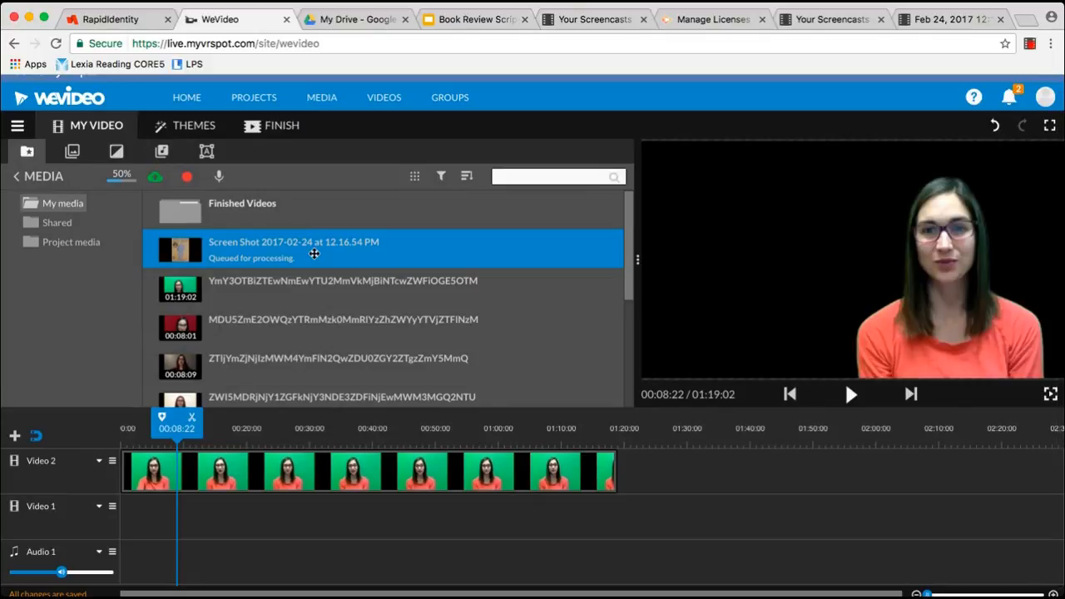
- Place Screen Shot 2017-02-22 at 10.33.02 PM at the start of Video 1 and extend it to the presenter clip's end at 01:19:02
{"action": "scroll", "coordinate": [314, 253], "scroll_direction": "down", "scroll_amount": 5}
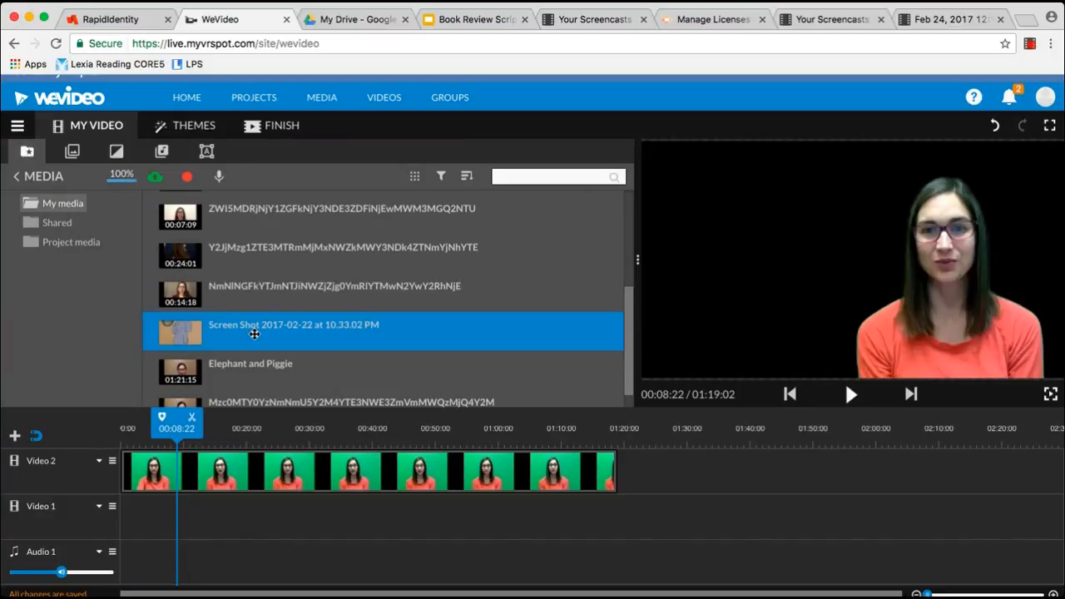
{"action": "left_click_drag", "start_coordinate": [255, 334], "coordinate": [135, 510]}
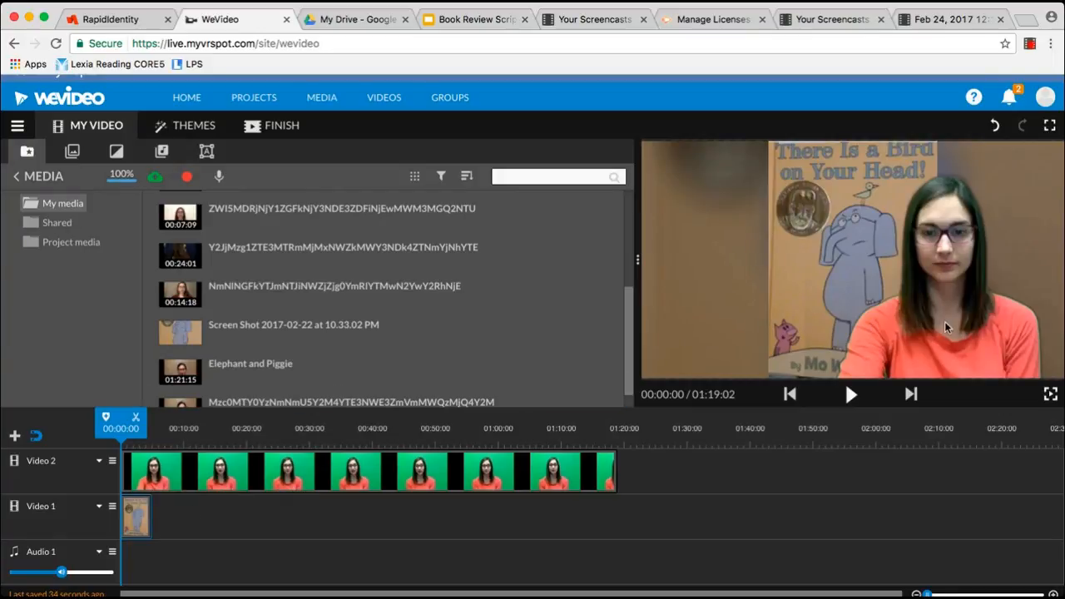
{"action": "left_click", "coordinate": [198, 478]}
{"action": "left_click", "coordinate": [130, 523]}
{"action": "left_click_drag", "start_coordinate": [149, 521], "coordinate": [611, 502]}
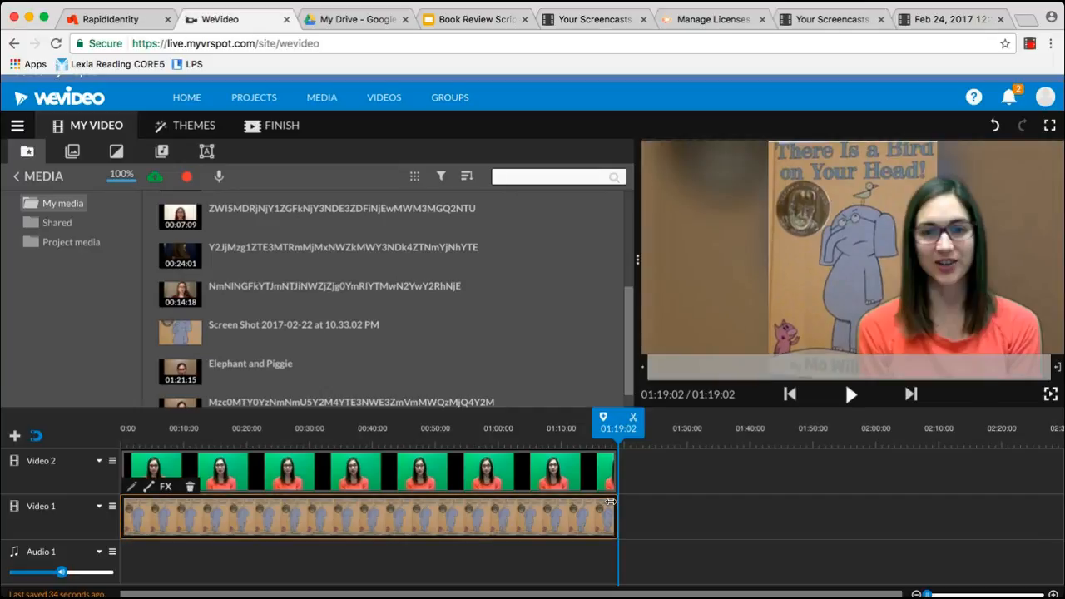
- Move the book cover picture on Video 1 to the left of the presenter, at about x 139, y 30
{"action": "double_click", "coordinate": [361, 523]}
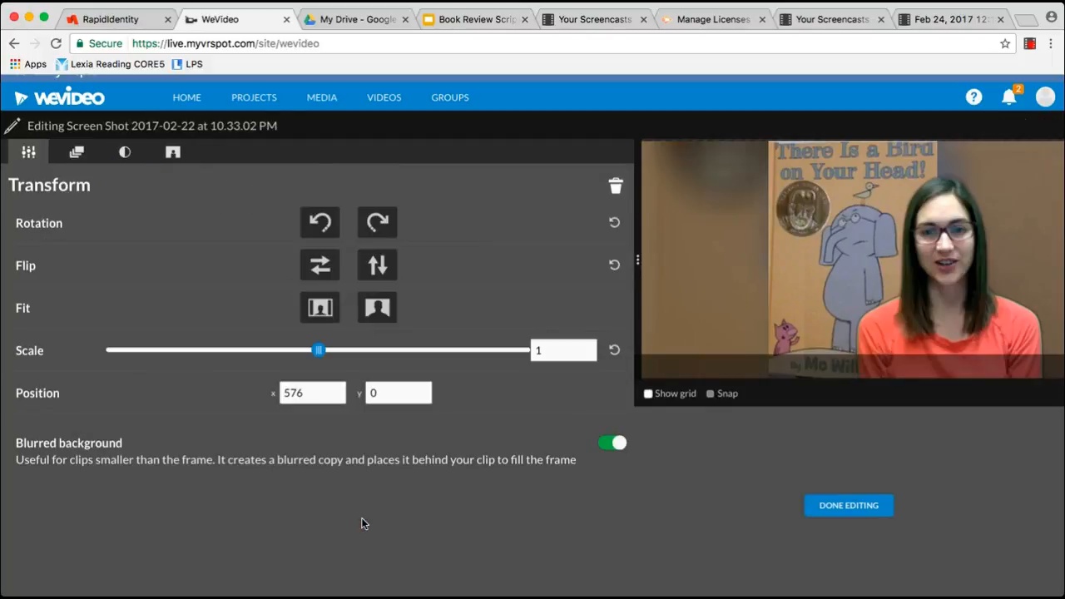
{"action": "left_click_drag", "start_coordinate": [873, 253], "coordinate": [777, 261]}
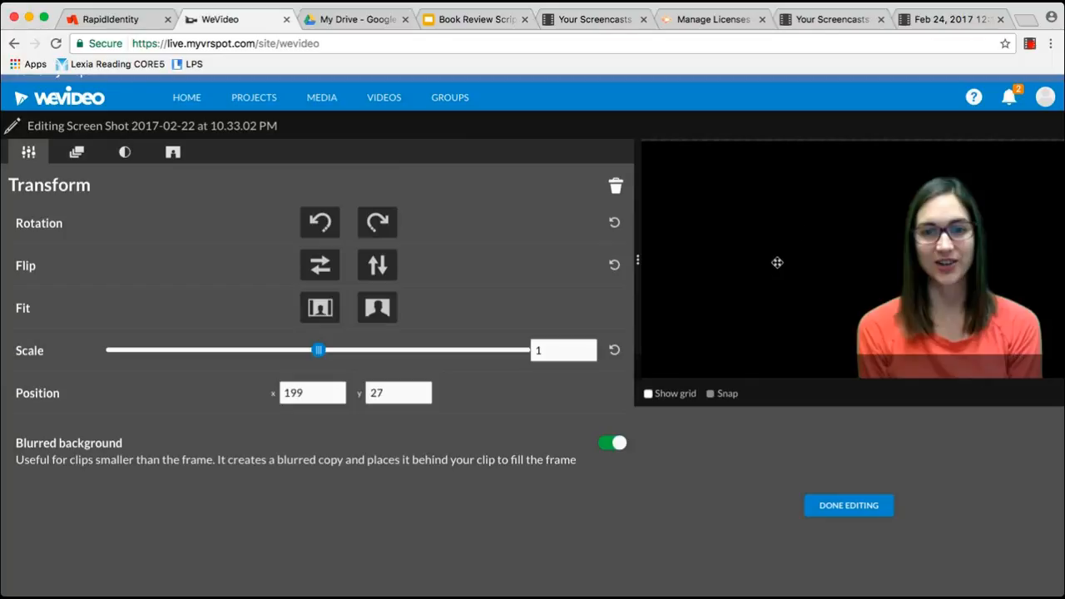
{"action": "left_click_drag", "start_coordinate": [775, 299], "coordinate": [580, 291]}
{"action": "left_click", "coordinate": [848, 506]}
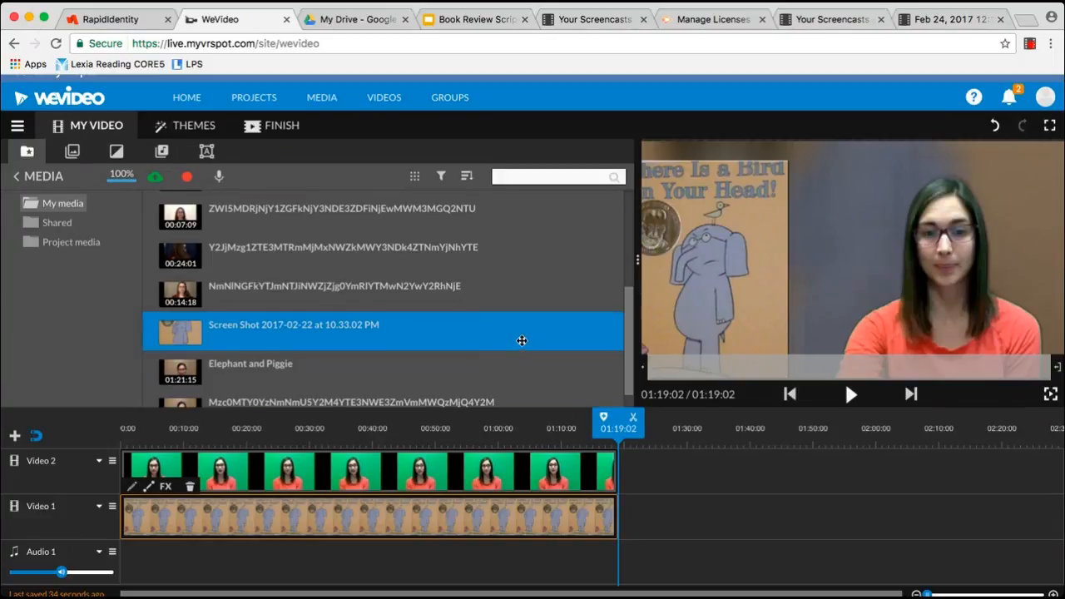
{"action": "double_click", "coordinate": [422, 528]}
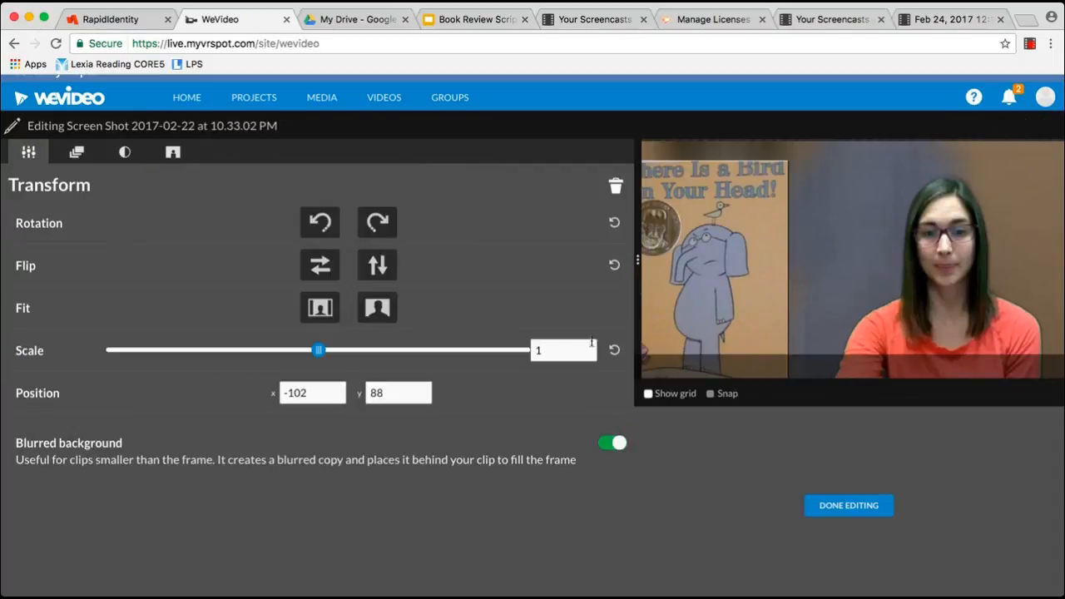
{"action": "left_click_drag", "start_coordinate": [707, 264], "coordinate": [761, 252]}
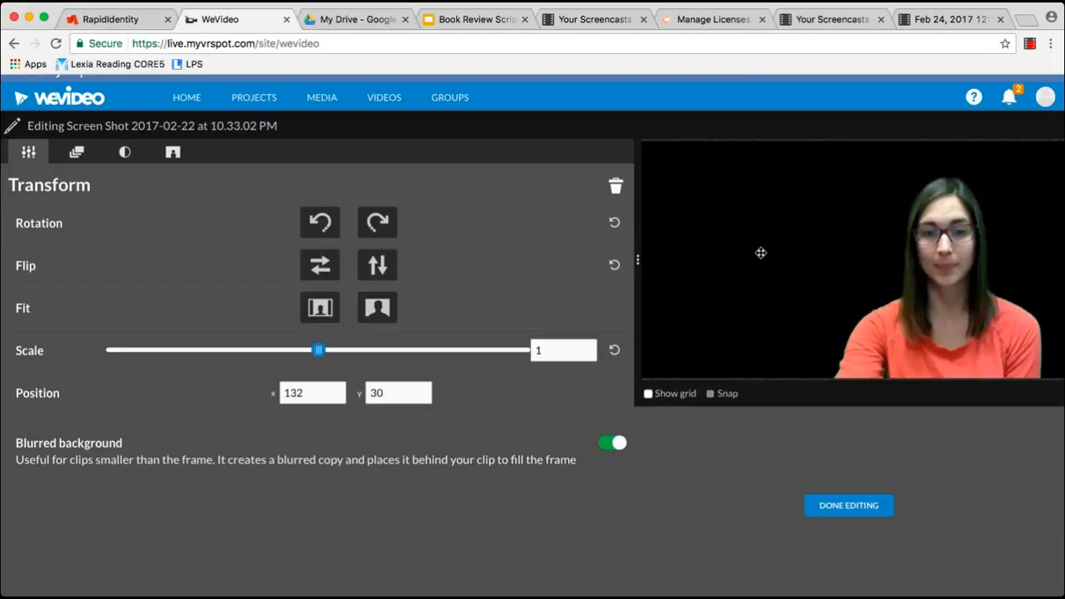
{"action": "left_click", "coordinate": [856, 505]}
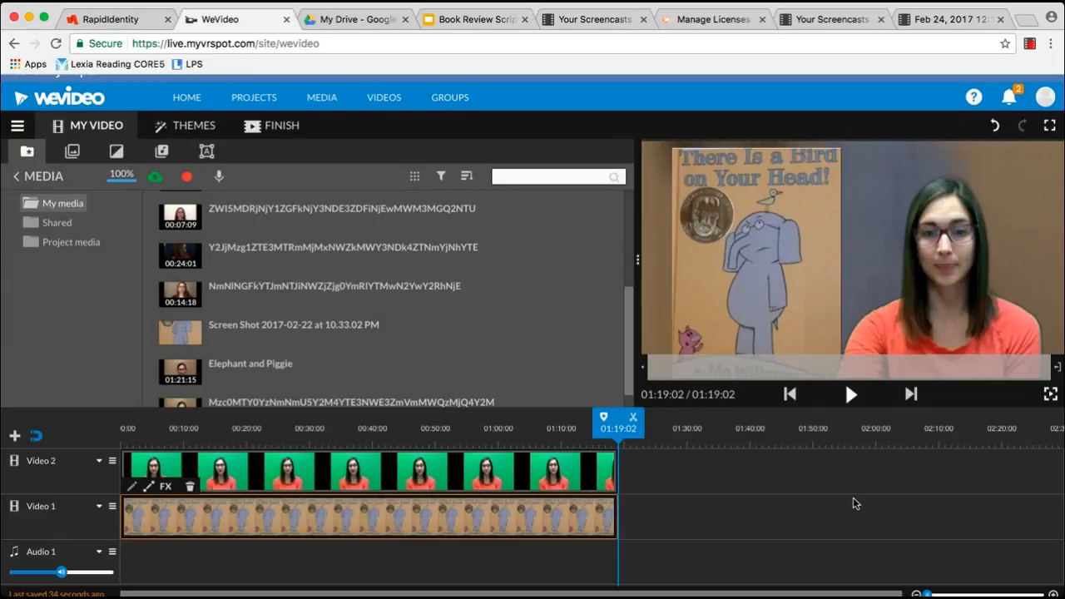
- Reduce the Video 1 book cover picture's scale to 0.9 and finish editing it
{"action": "double_click", "coordinate": [414, 529]}
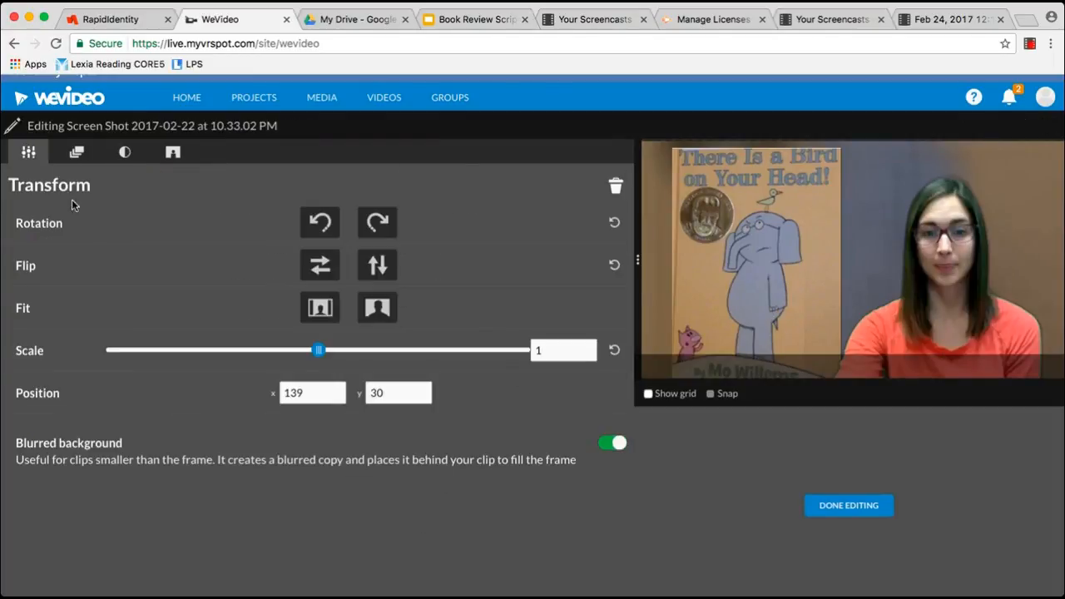
{"action": "left_click_drag", "start_coordinate": [318, 350], "coordinate": [297, 350]}
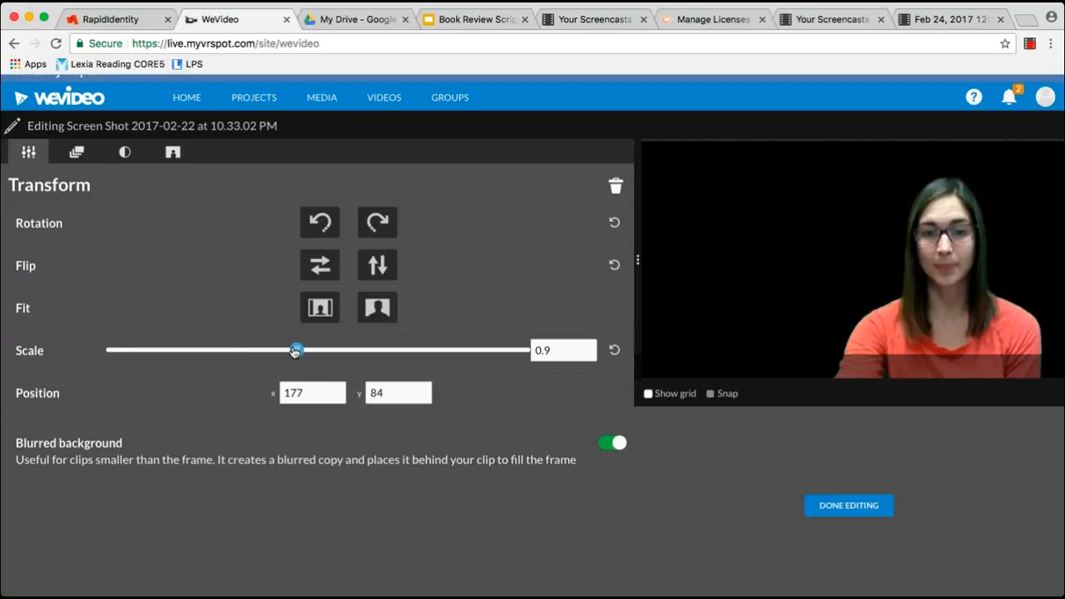
{"action": "left_click", "coordinate": [818, 510]}
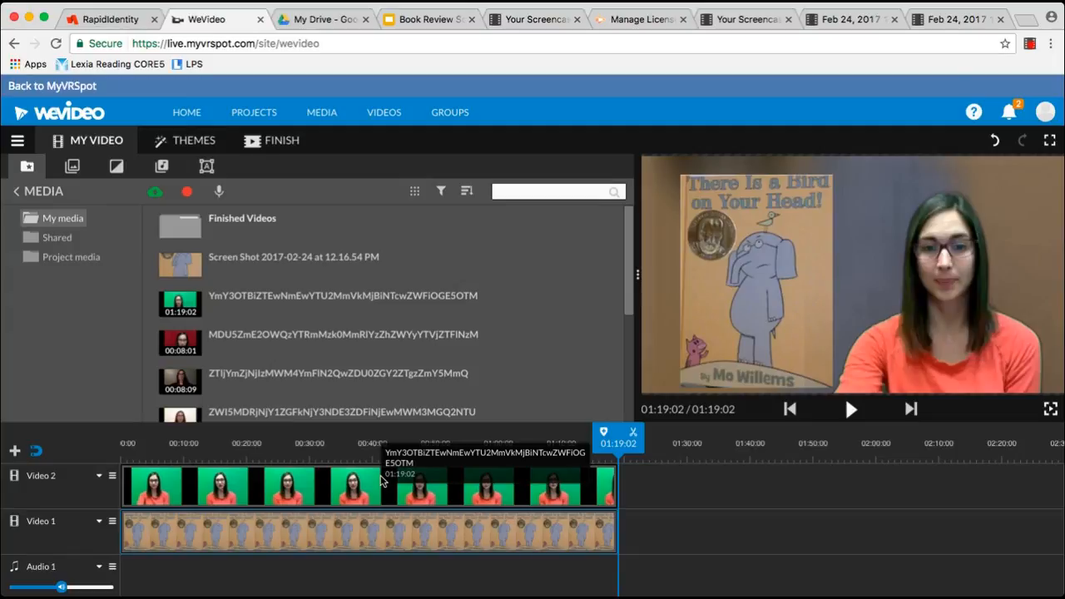
- Shift the presenter and book cover clips to start at 00:09:18 and place the Curtains background at the start of Video 2
{"action": "left_click_drag", "start_coordinate": [327, 498], "coordinate": [389, 488]}
{"action": "left_click_drag", "start_coordinate": [267, 539], "coordinate": [327, 538]}
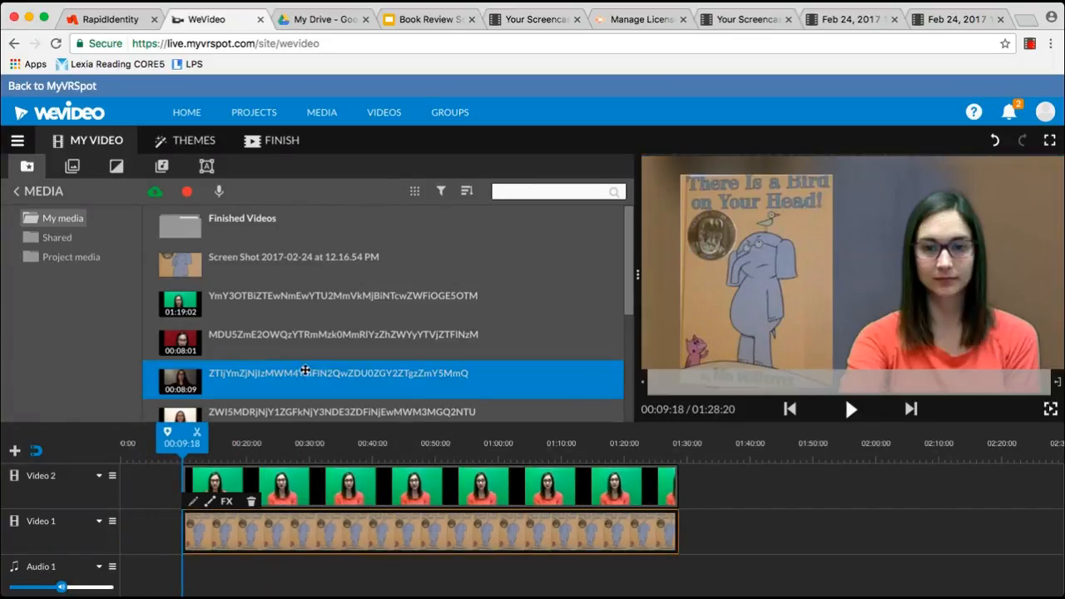
{"action": "left_click", "coordinate": [73, 166]}
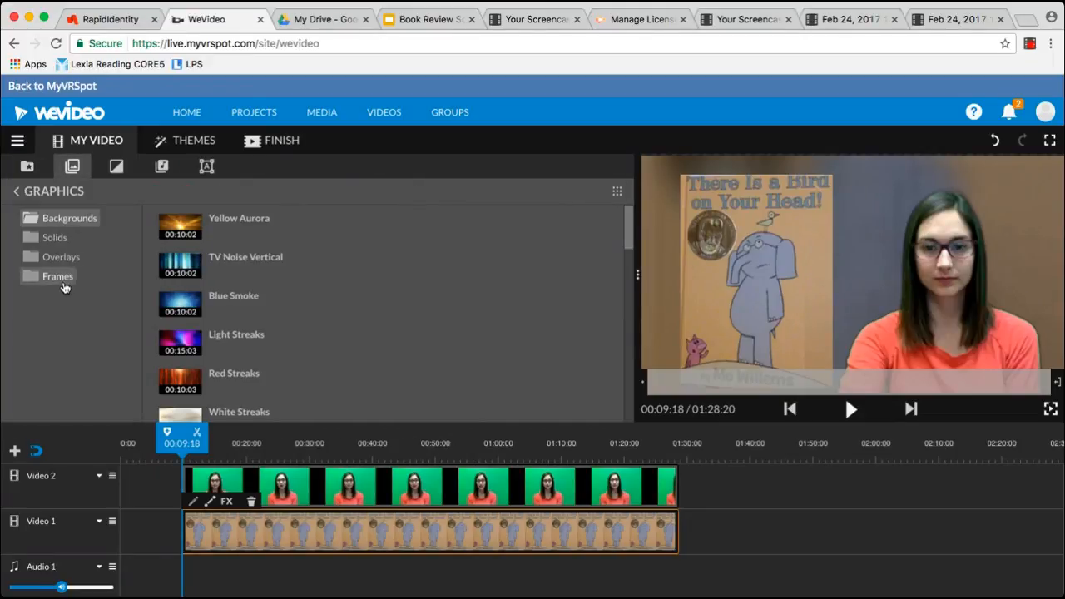
{"action": "left_click", "coordinate": [206, 309]}
{"action": "scroll", "coordinate": [205, 316], "scroll_direction": "down", "scroll_amount": 5}
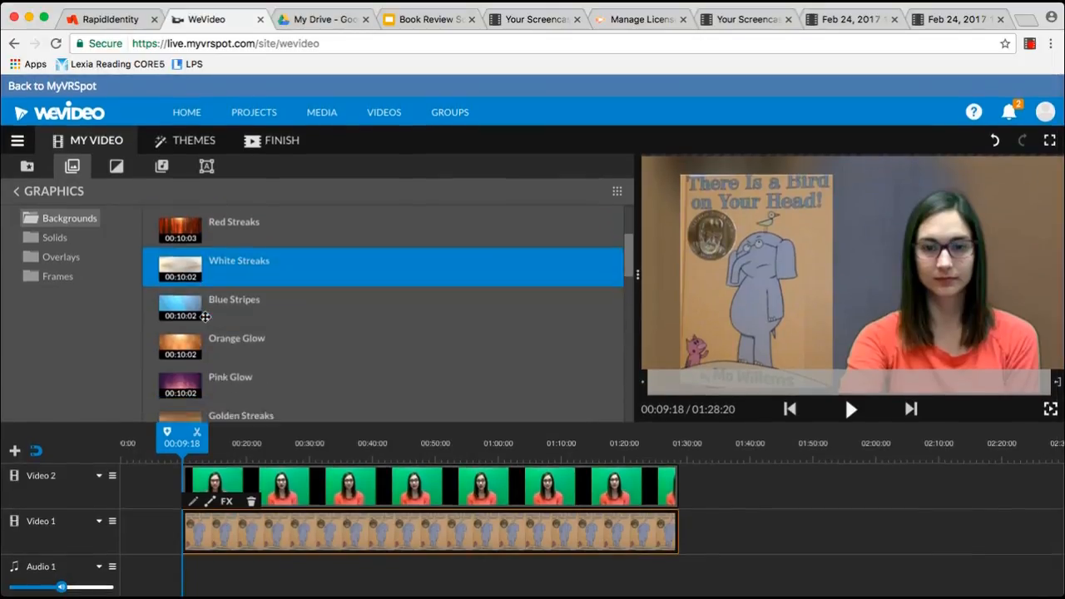
{"action": "scroll", "coordinate": [205, 317], "scroll_direction": "down", "scroll_amount": 2}
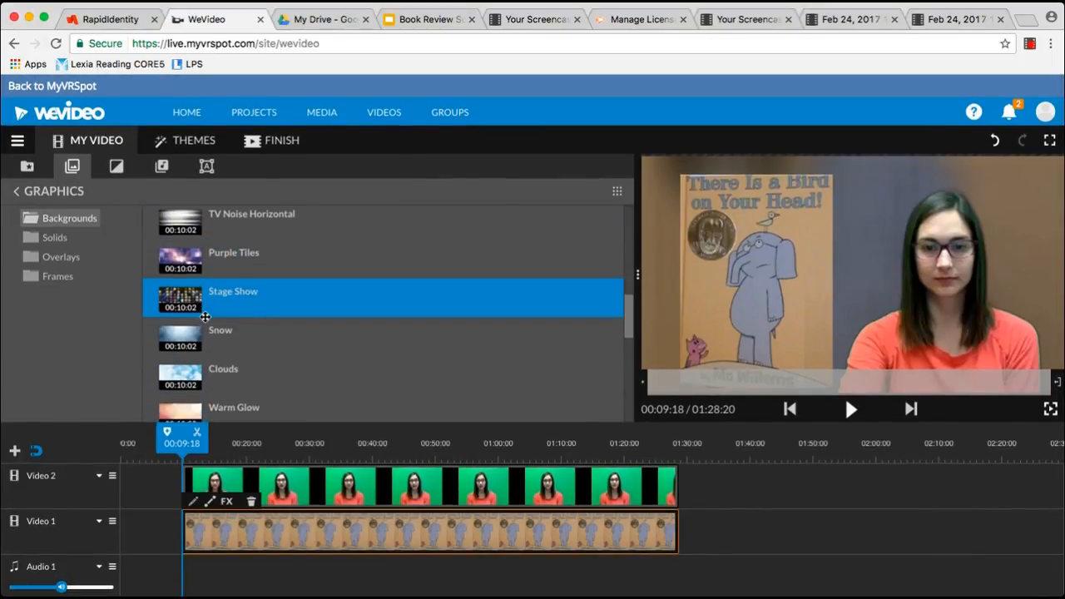
{"action": "scroll", "coordinate": [204, 313], "scroll_direction": "down", "scroll_amount": 2}
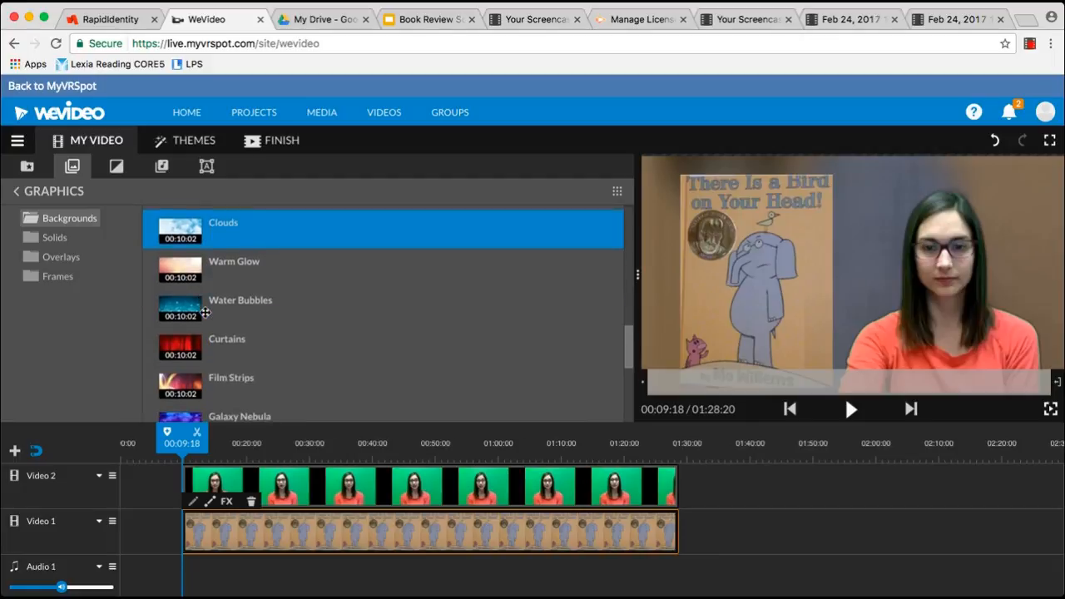
{"action": "left_click_drag", "start_coordinate": [178, 340], "coordinate": [161, 478]}
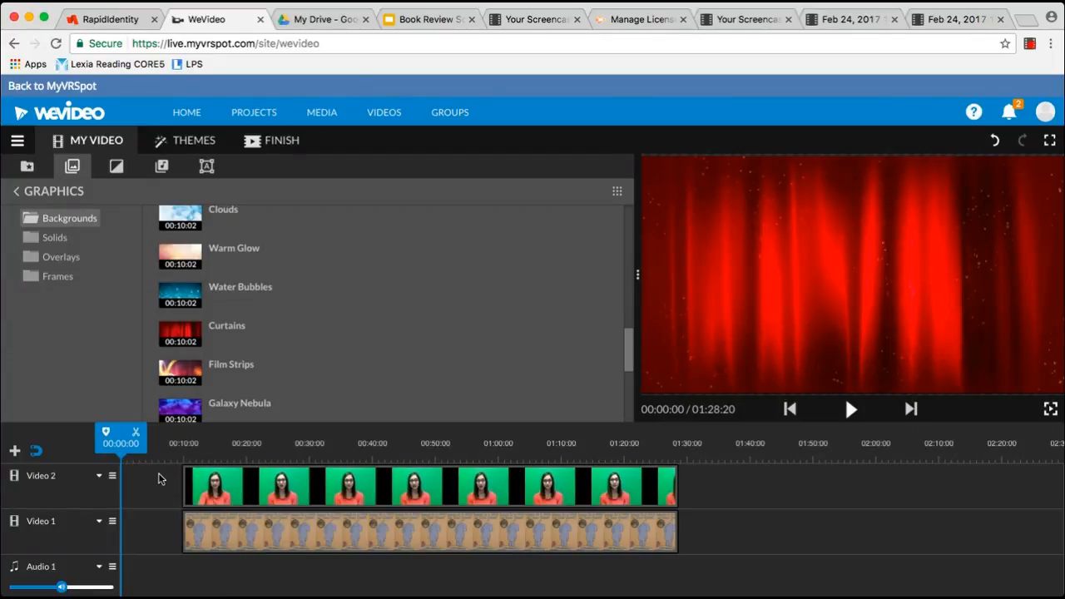
{"action": "left_click_drag", "start_coordinate": [183, 334], "coordinate": [155, 502]}
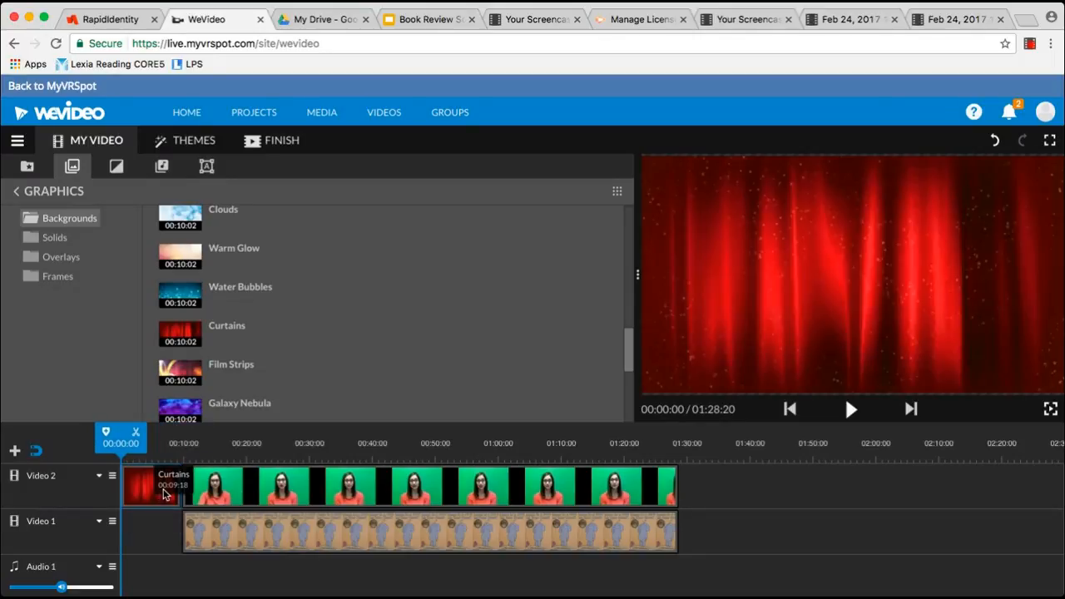
- Place a Text graphic at the start of Video 1, below the Curtains clip
{"action": "left_click", "coordinate": [118, 170]}
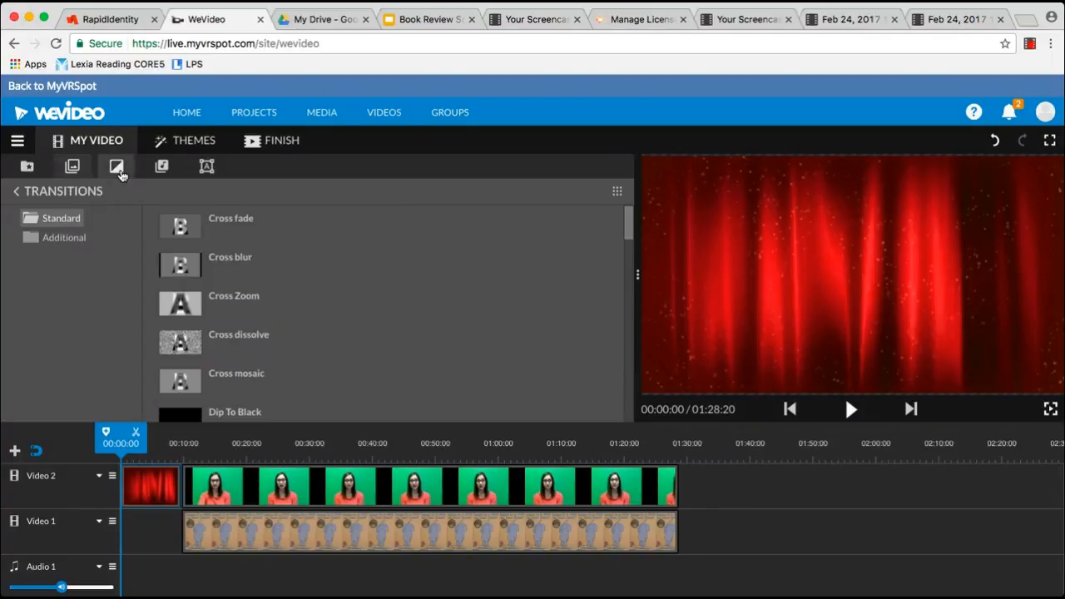
{"action": "left_click", "coordinate": [209, 167]}
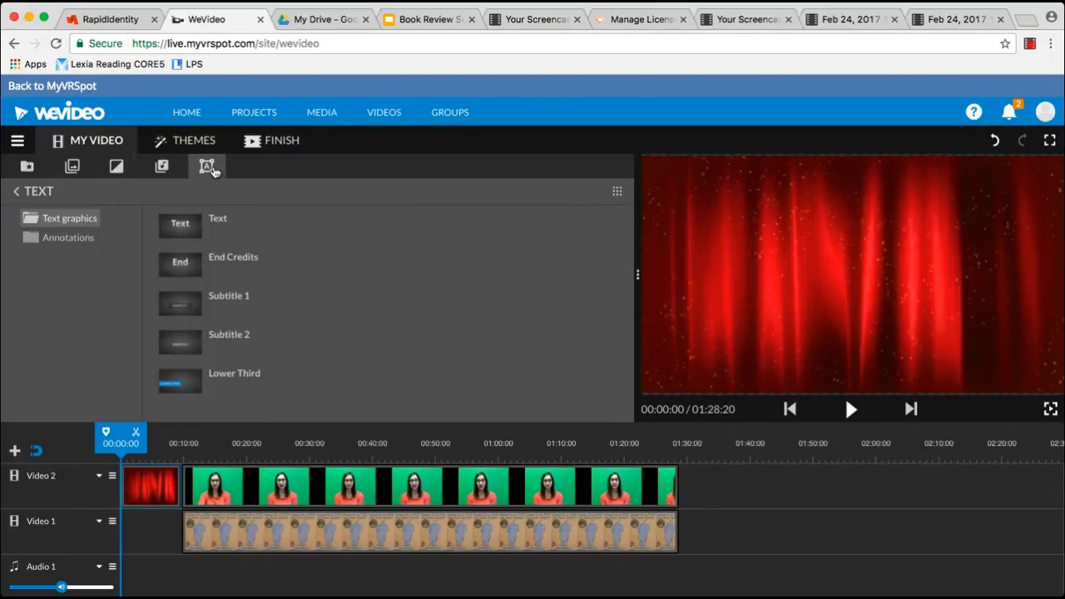
{"action": "left_click", "coordinate": [182, 225]}
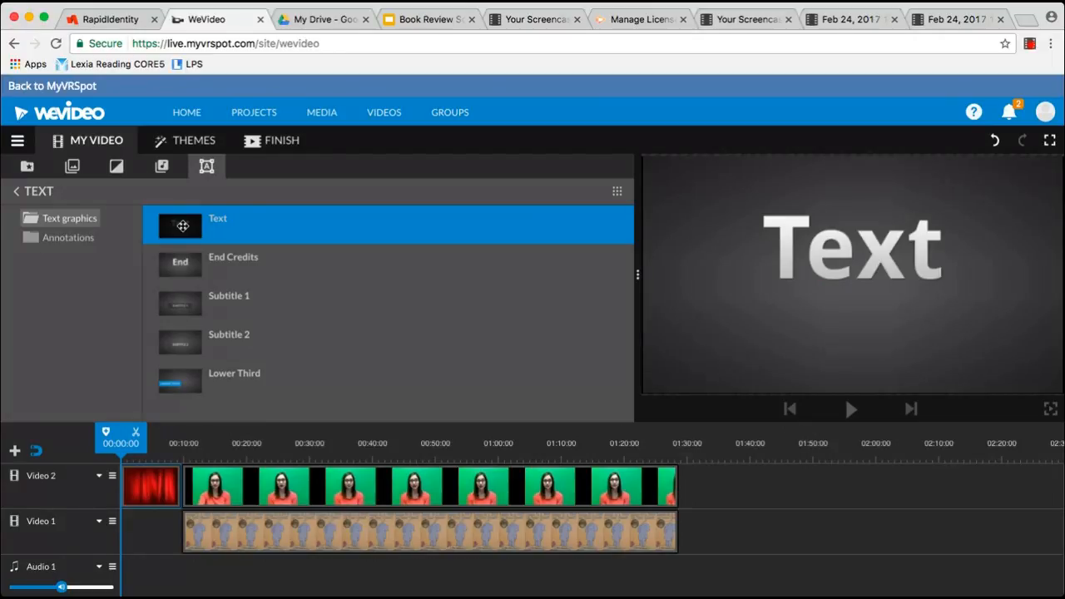
{"action": "left_click_drag", "start_coordinate": [182, 225], "coordinate": [131, 544]}
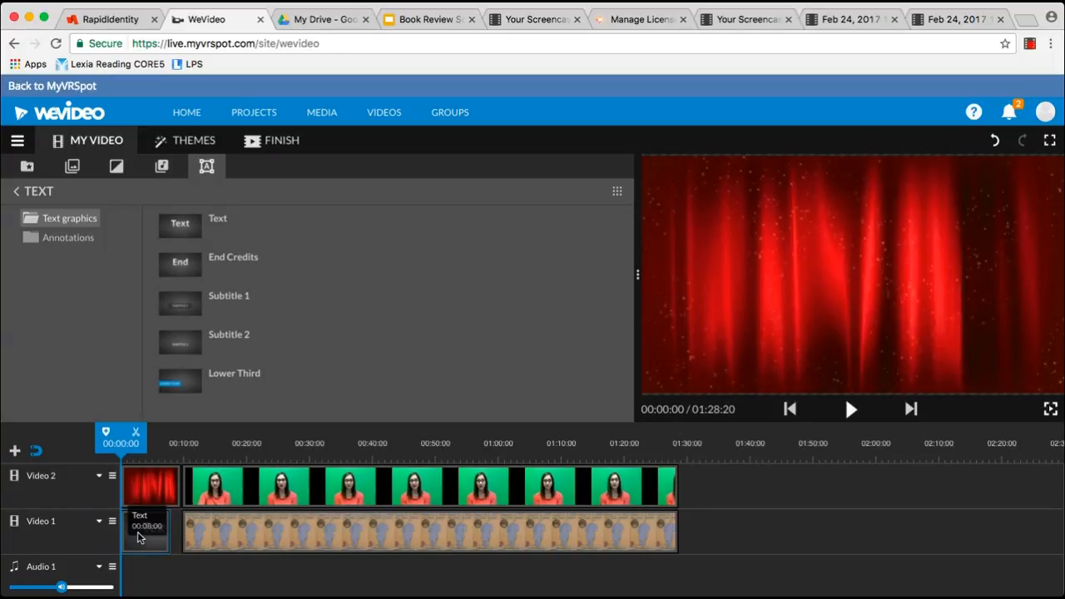
- Replace the text clip's sample text with "There's a Bird on Your Head Book Review by" followed by the presenter's name
{"action": "double_click", "coordinate": [139, 537]}
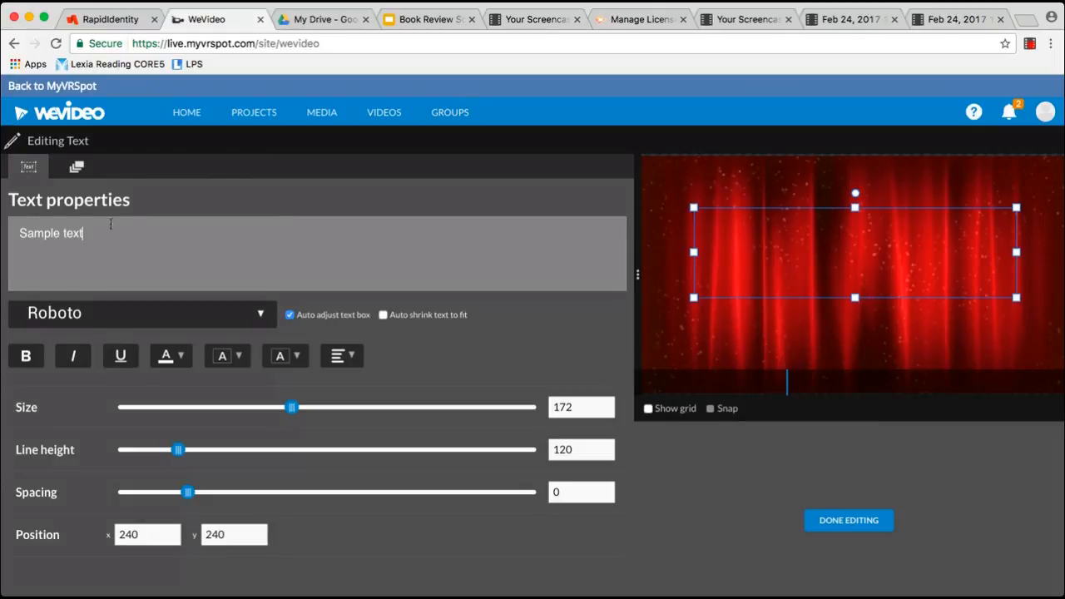
{"action": "left_click_drag", "start_coordinate": [109, 232], "coordinate": [2, 233]}
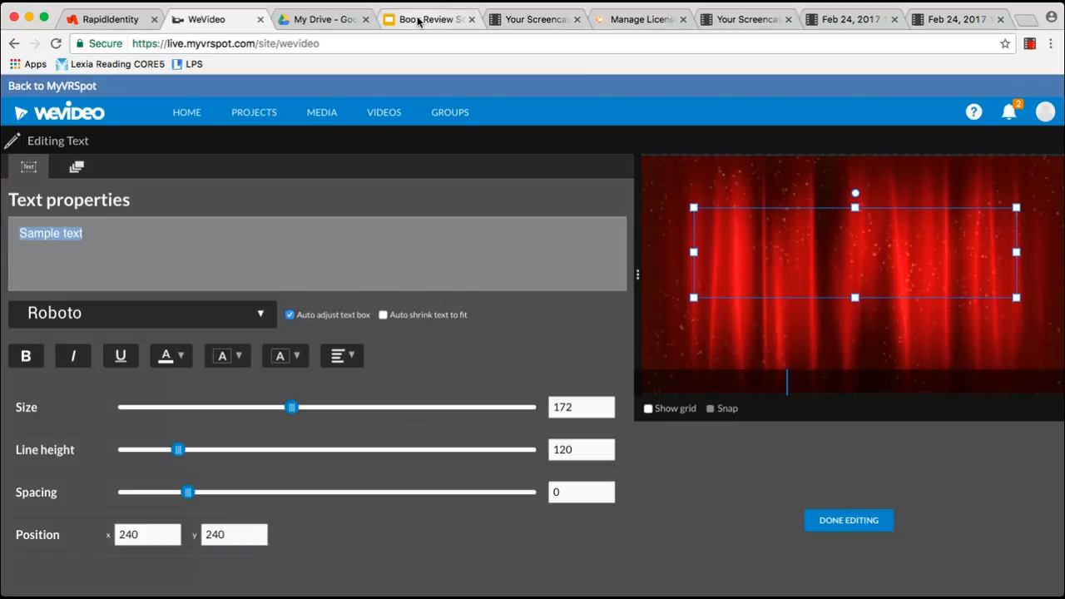
{"action": "type", "text": "Th"}
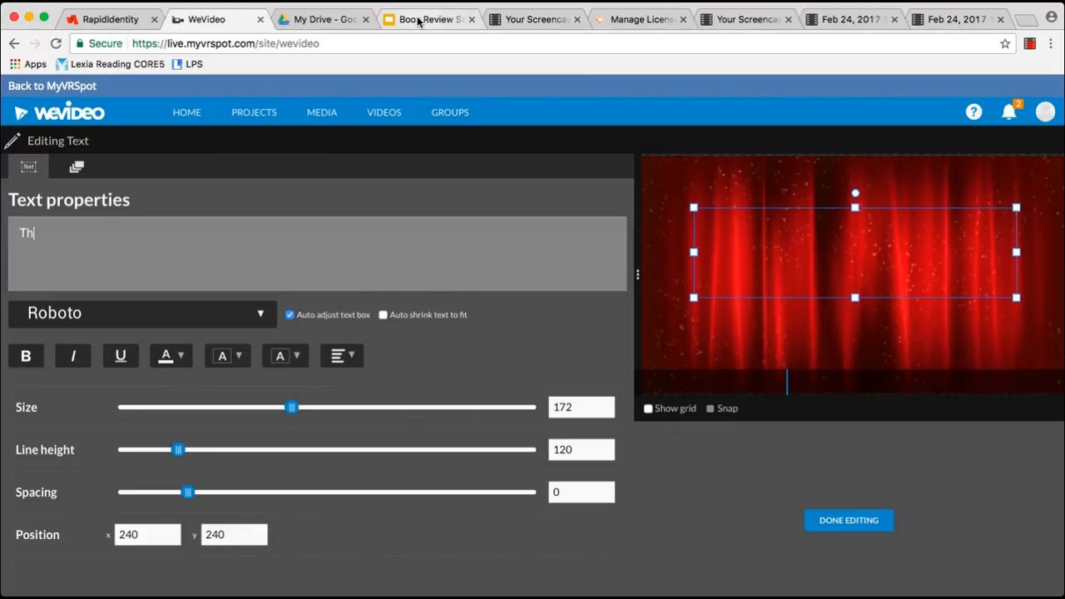
{"action": "type", "text": "ere's a Bird on Your Head"}
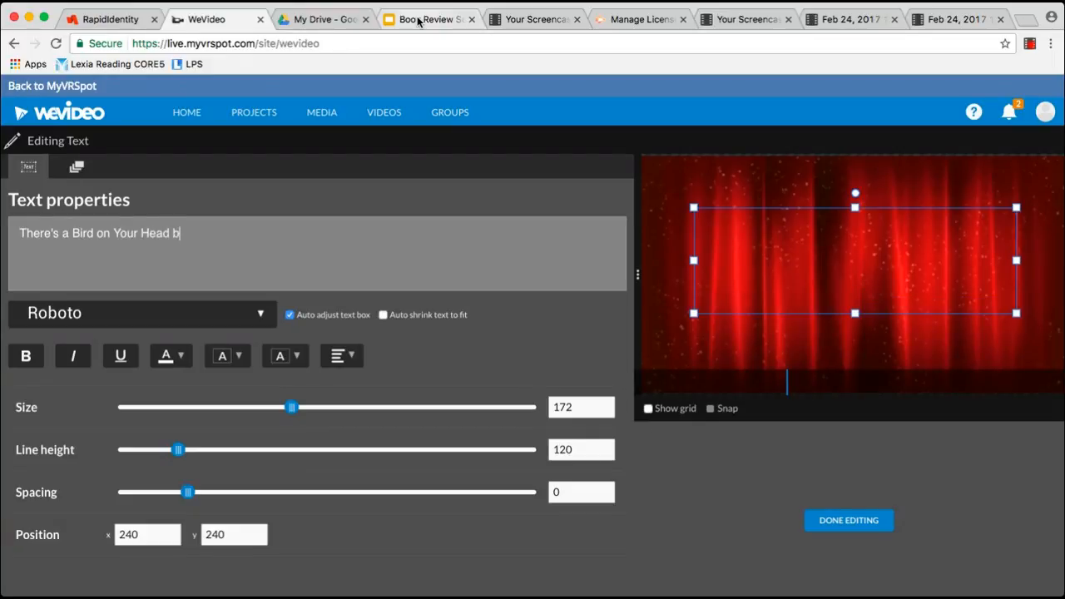
{"action": "type", "text": " Book Review by "}
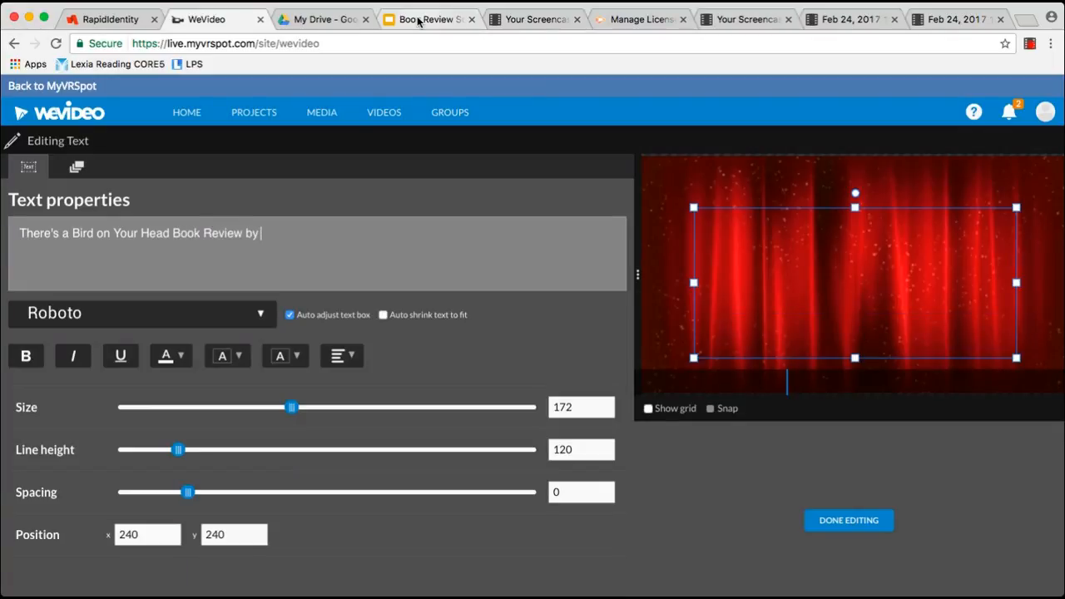
{"action": "type", "text": "Mrs. Widman"}
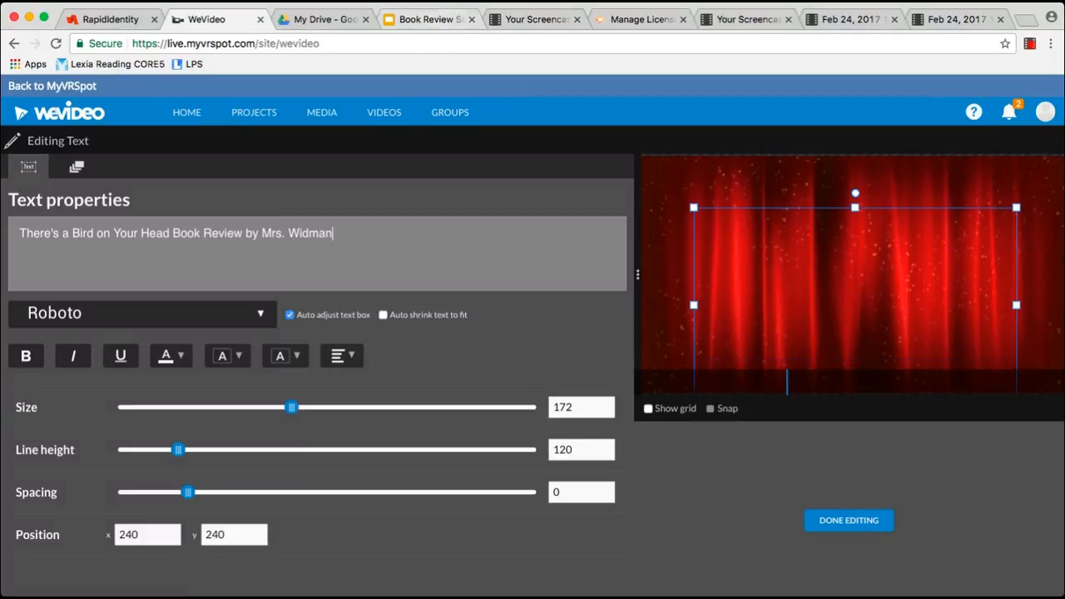
- Change the title text's font to the outlined 3Dumb and finish editing the text clip
{"action": "left_click", "coordinate": [153, 326]}
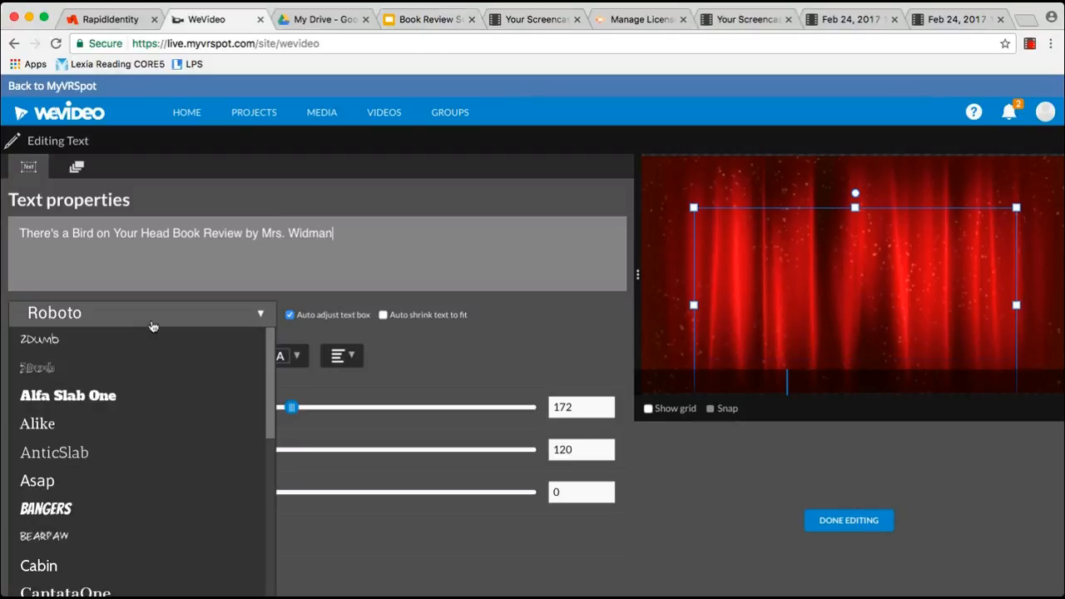
{"action": "left_click", "coordinate": [123, 376]}
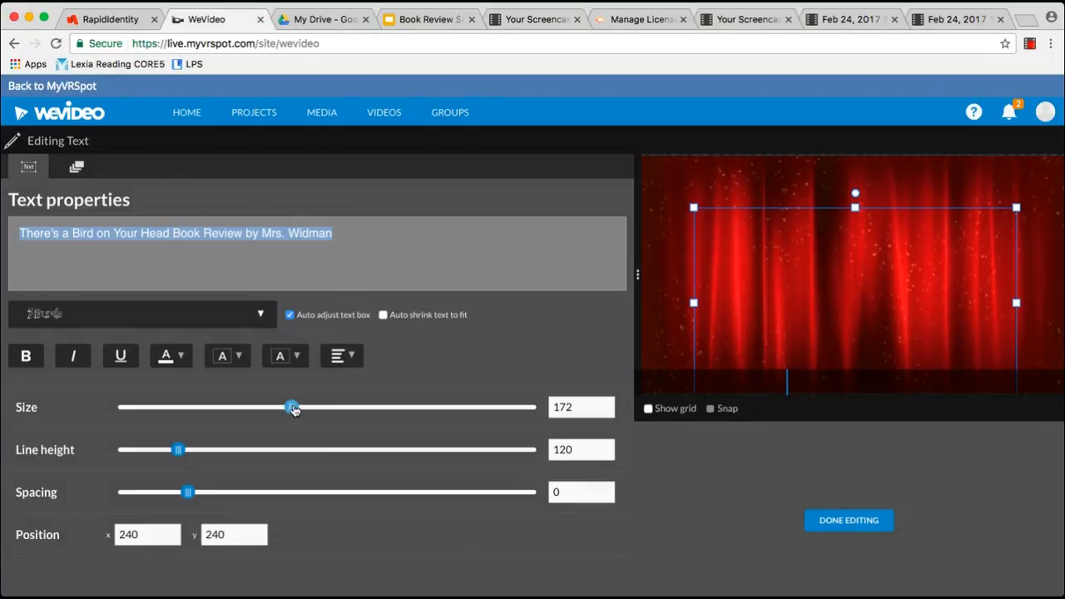
{"action": "left_click", "coordinate": [847, 522]}
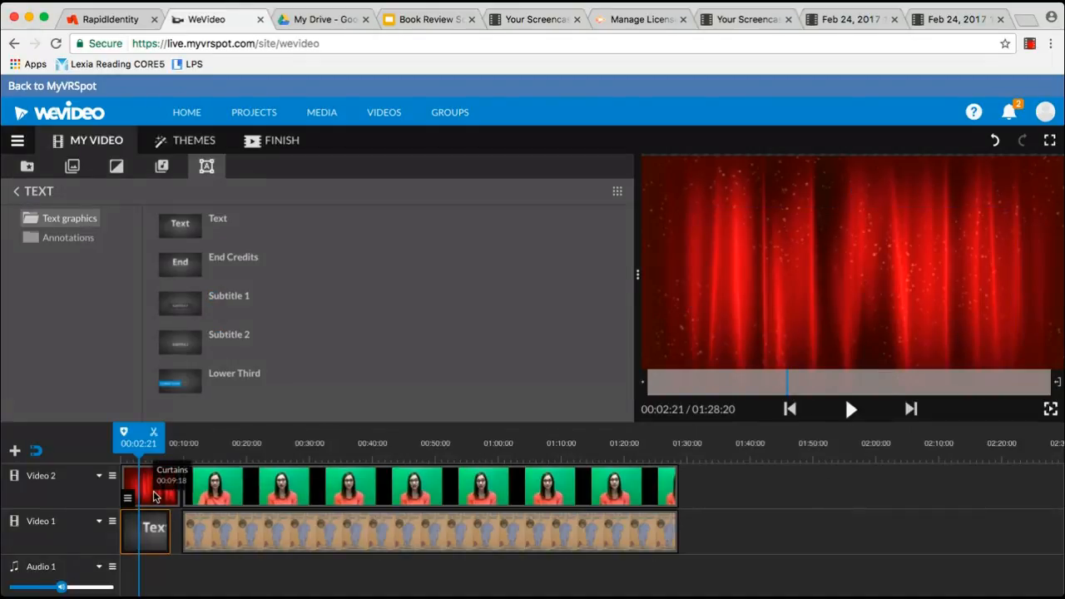
- Swap the opening clips so the title text sits on Video 2 and the Curtains background on Video 1
{"action": "left_click_drag", "start_coordinate": [154, 497], "coordinate": [722, 487]}
{"action": "left_click_drag", "start_coordinate": [145, 530], "coordinate": [147, 482]}
{"action": "left_click_drag", "start_coordinate": [720, 489], "coordinate": [130, 532]}
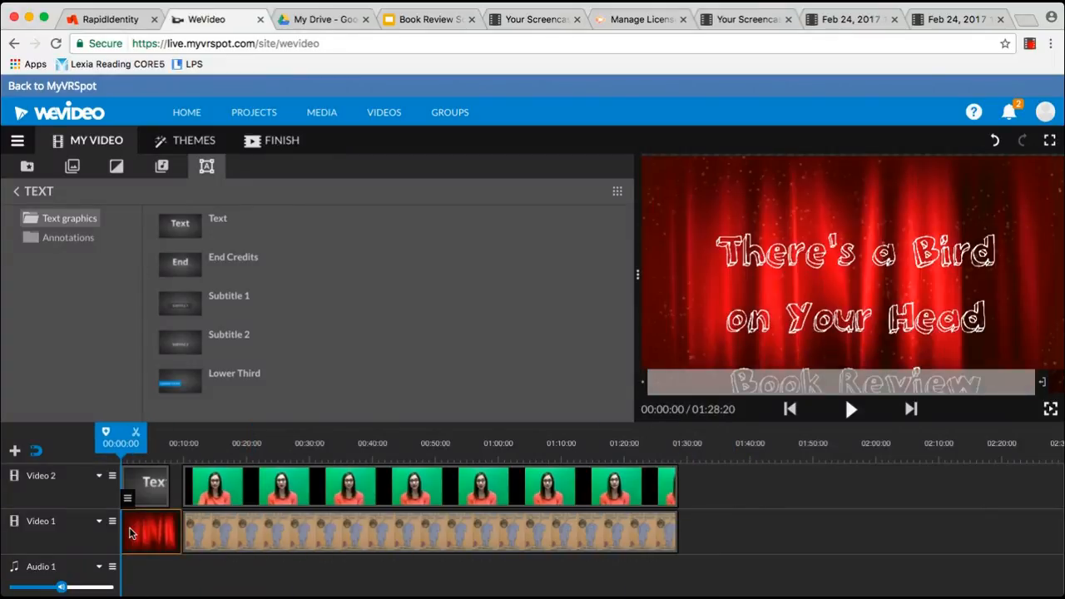
- Reduce the title text's size to 112 and extend its clip to the end of the Curtains clip at 00:09:18
{"action": "double_click", "coordinate": [146, 491]}
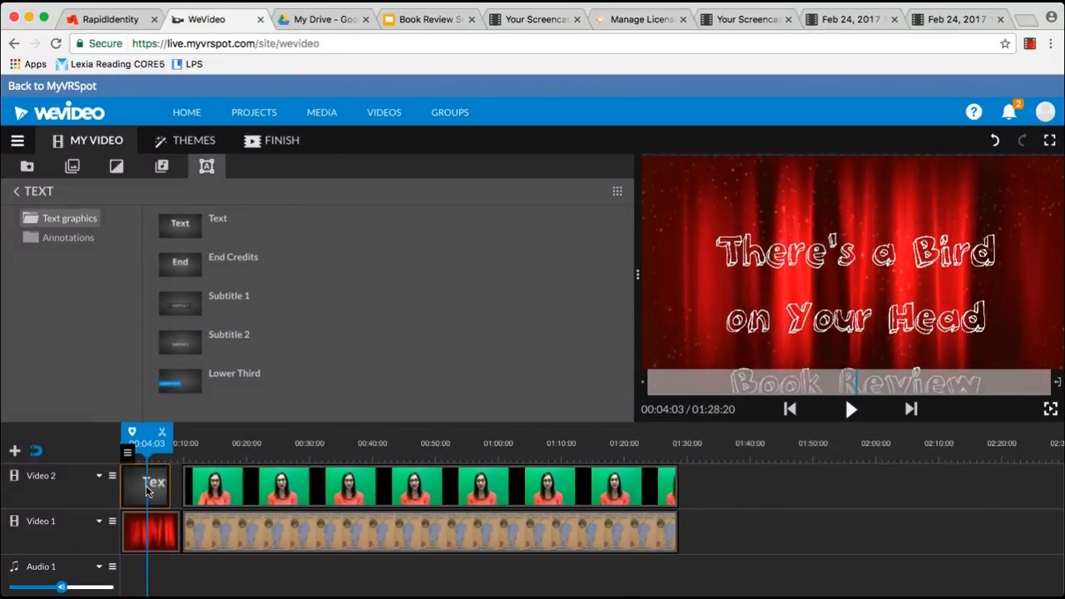
{"action": "left_click_drag", "start_coordinate": [291, 407], "coordinate": [227, 411]}
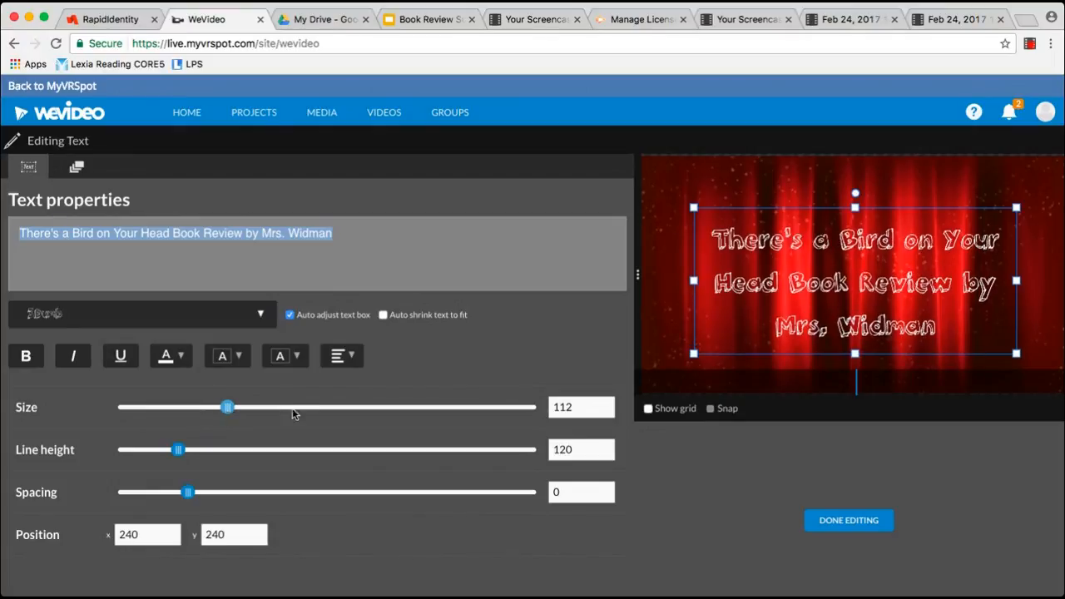
{"action": "left_click", "coordinate": [848, 523]}
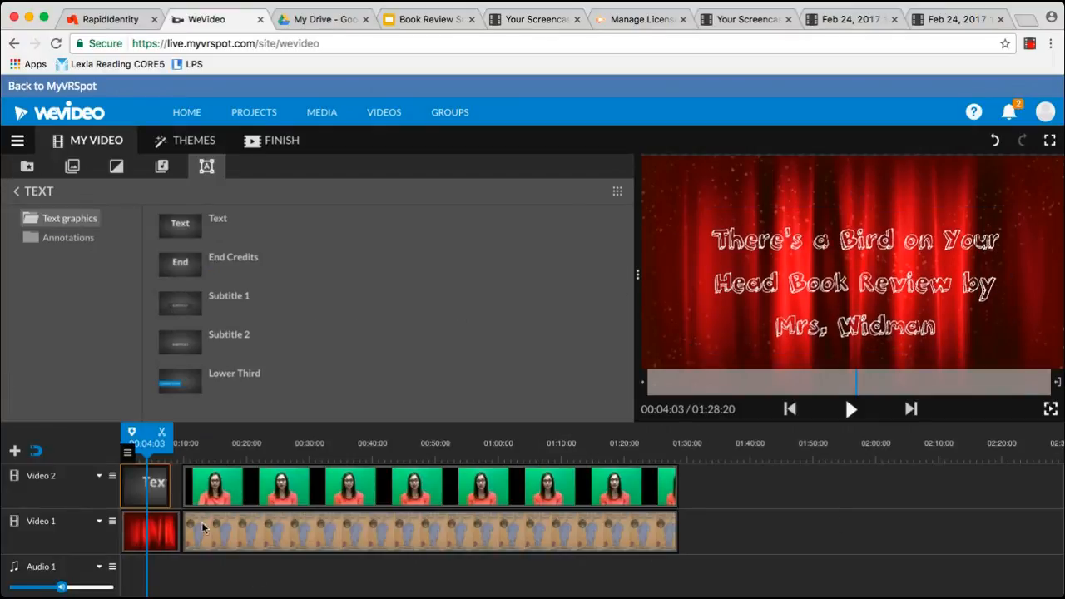
{"action": "mouse_move", "coordinate": [168, 494]}
{"action": "left_mouse_down"}
{"action": "mouse_move", "coordinate": [137, 490]}
{"action": "mouse_move", "coordinate": [177, 488]}
{"action": "left_mouse_up"}
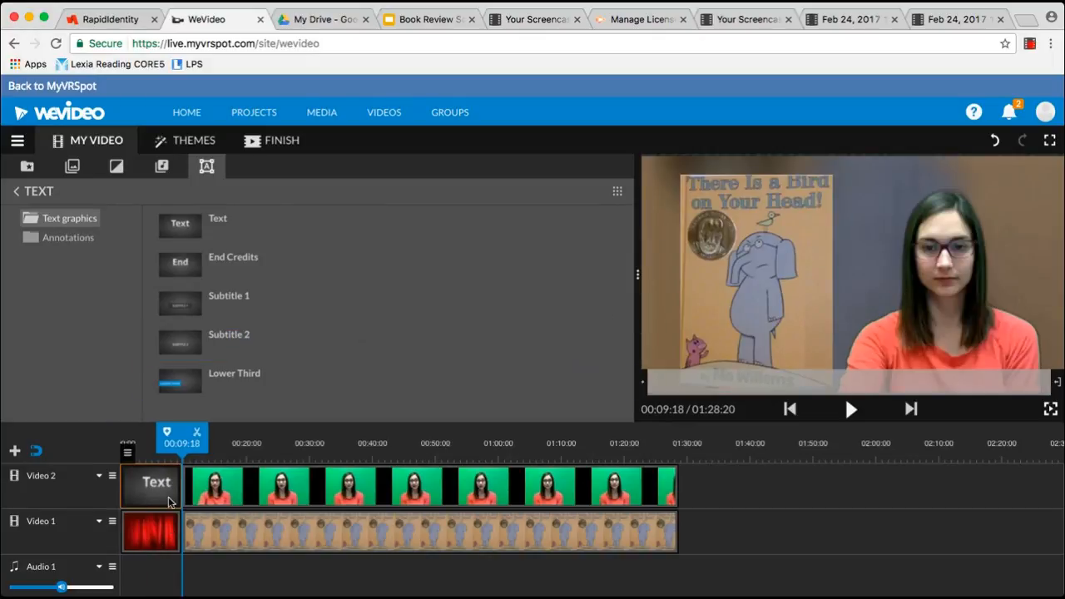
- Play back the opening title over the curtains from the start of the timeline to about 00:08:06
{"action": "left_click_drag", "start_coordinate": [193, 446], "coordinate": [122, 446]}
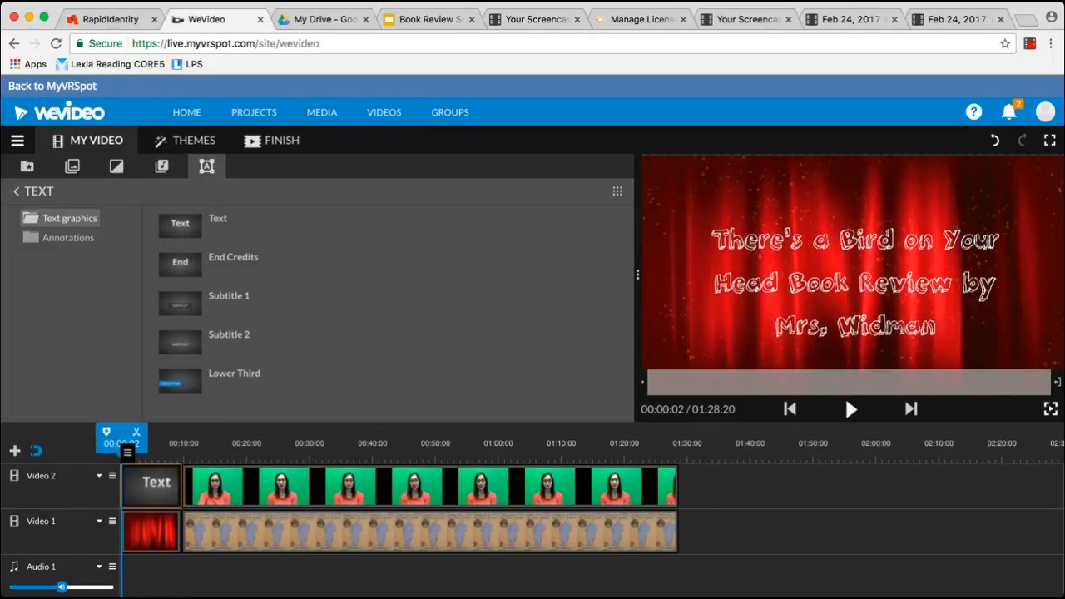
{"action": "left_click", "coordinate": [850, 409]}
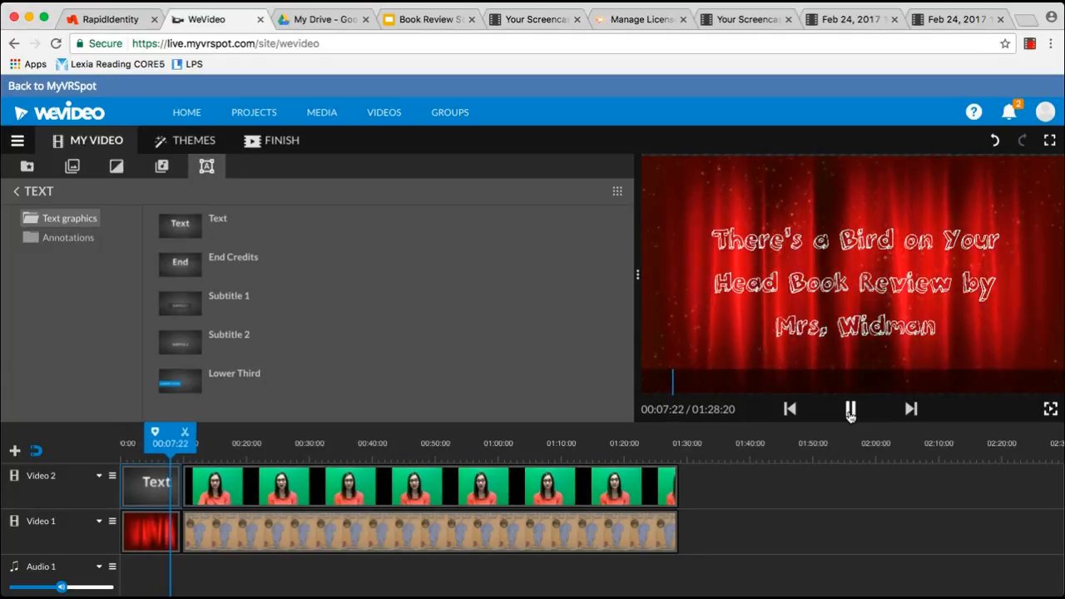
{"action": "left_click", "coordinate": [851, 412]}
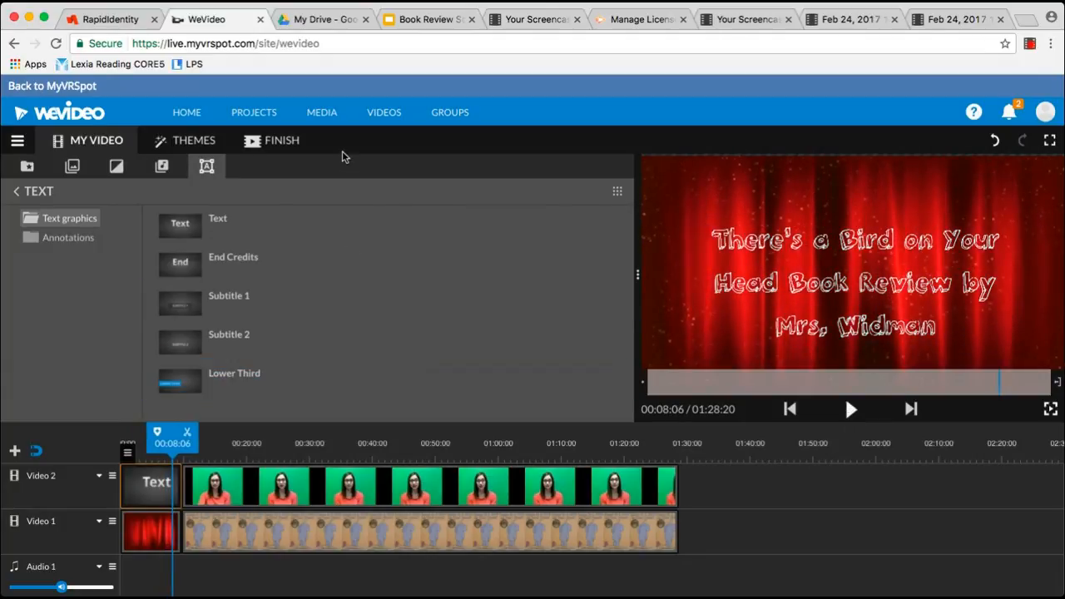
- Place another Curtains background on Video 1 right after the book cover clip, starting at 01:28:20
{"action": "left_click", "coordinate": [74, 168]}
{"action": "scroll", "coordinate": [262, 329], "scroll_direction": "down", "scroll_amount": 5}
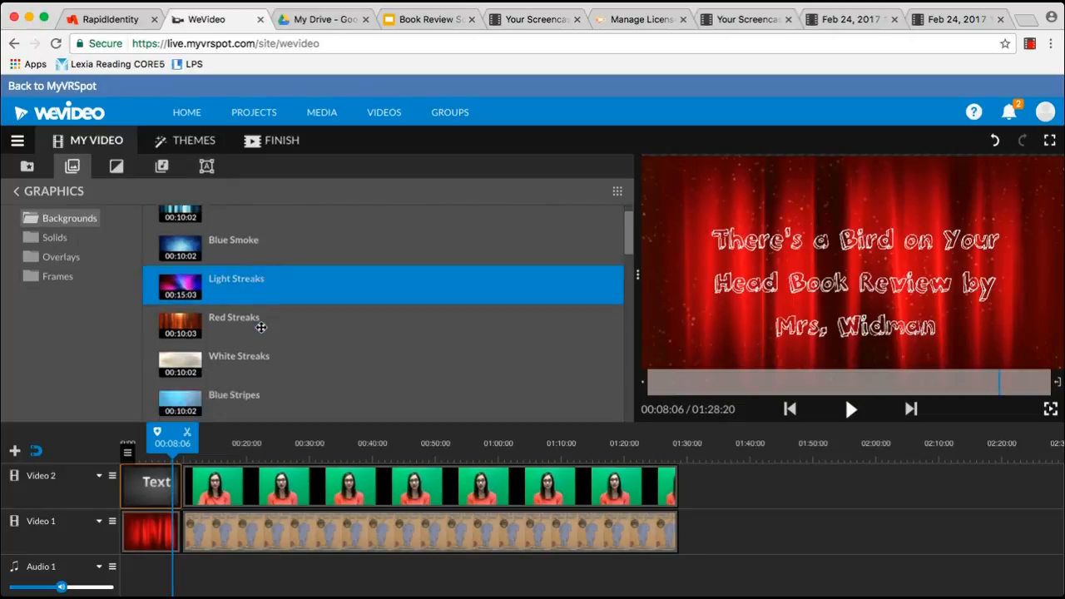
{"action": "scroll", "coordinate": [262, 329], "scroll_direction": "down", "scroll_amount": 5}
{"action": "scroll", "coordinate": [261, 330], "scroll_direction": "up", "scroll_amount": 4}
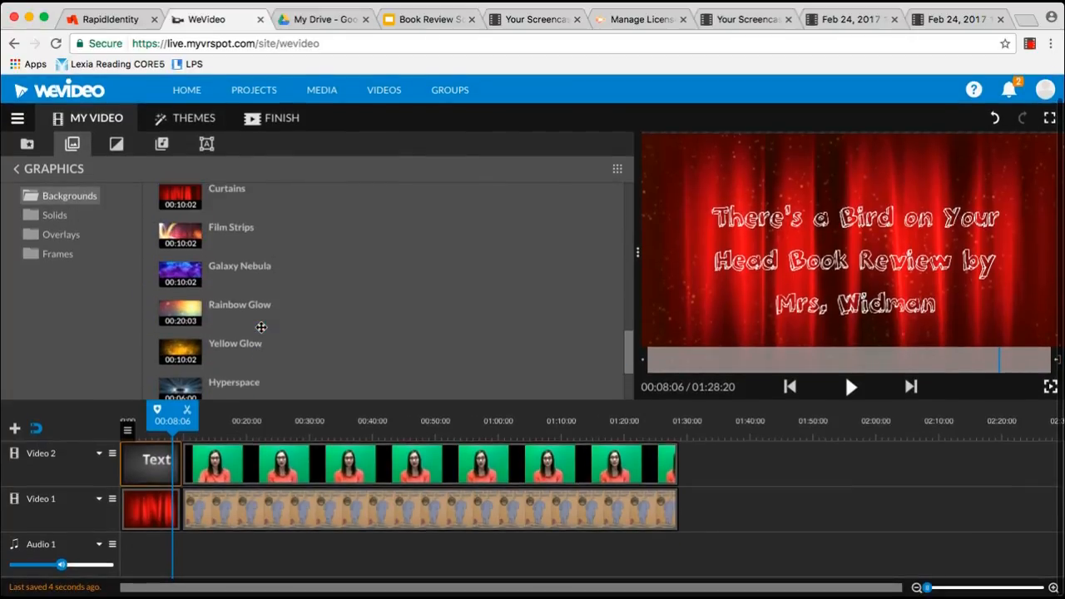
{"action": "left_click_drag", "start_coordinate": [181, 223], "coordinate": [754, 499]}
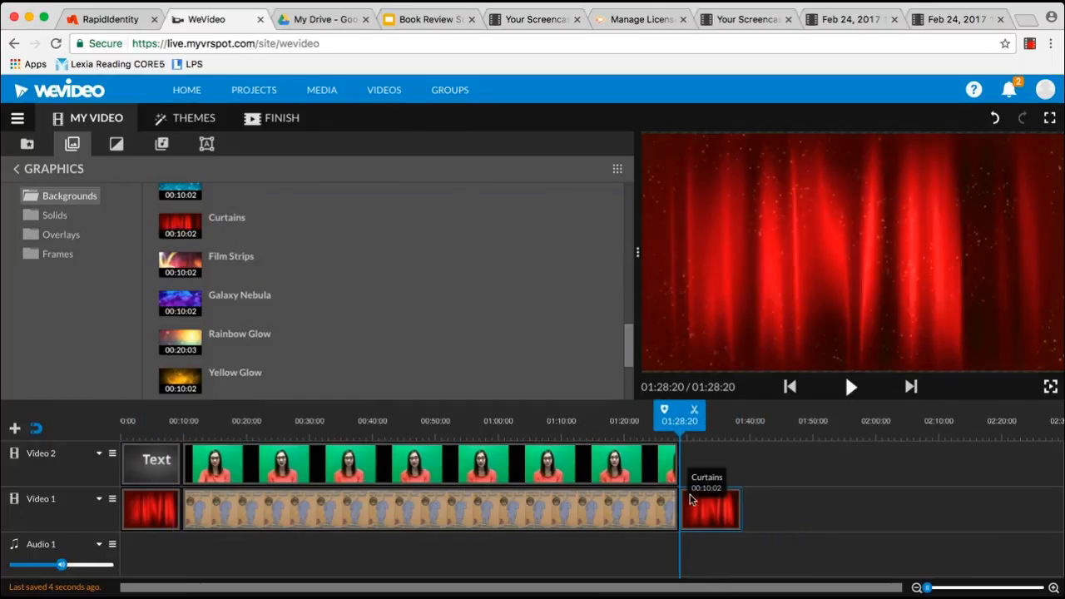
- Add a Text graphic on Video 2 above the closing Curtains clip, starting at 01:28:20
{"action": "scroll", "coordinate": [276, 295], "scroll_direction": "down", "scroll_amount": 5}
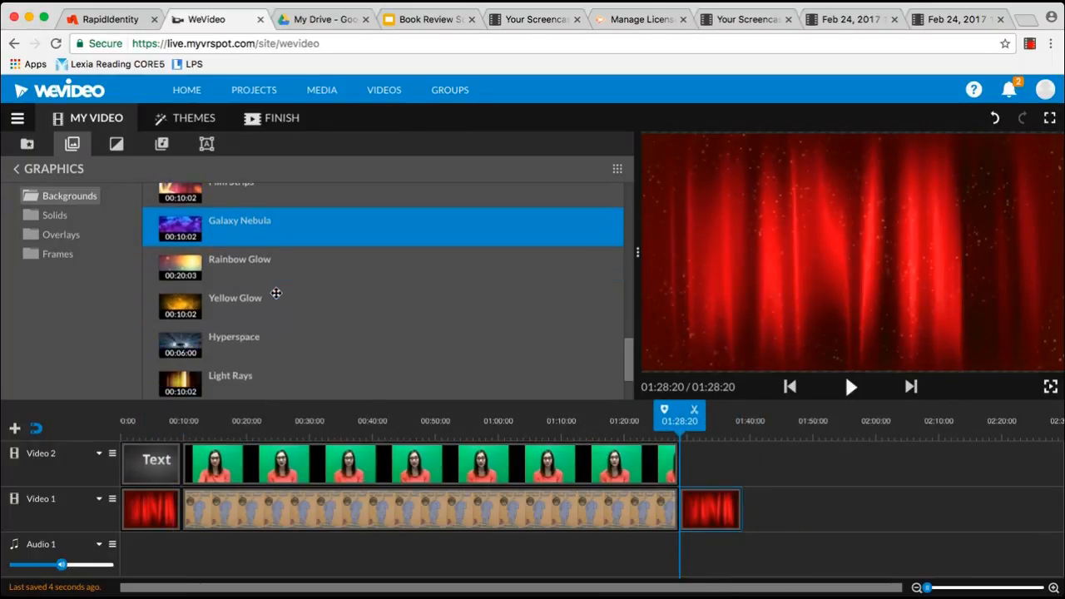
{"action": "scroll", "coordinate": [275, 293], "scroll_direction": "up", "scroll_amount": 2}
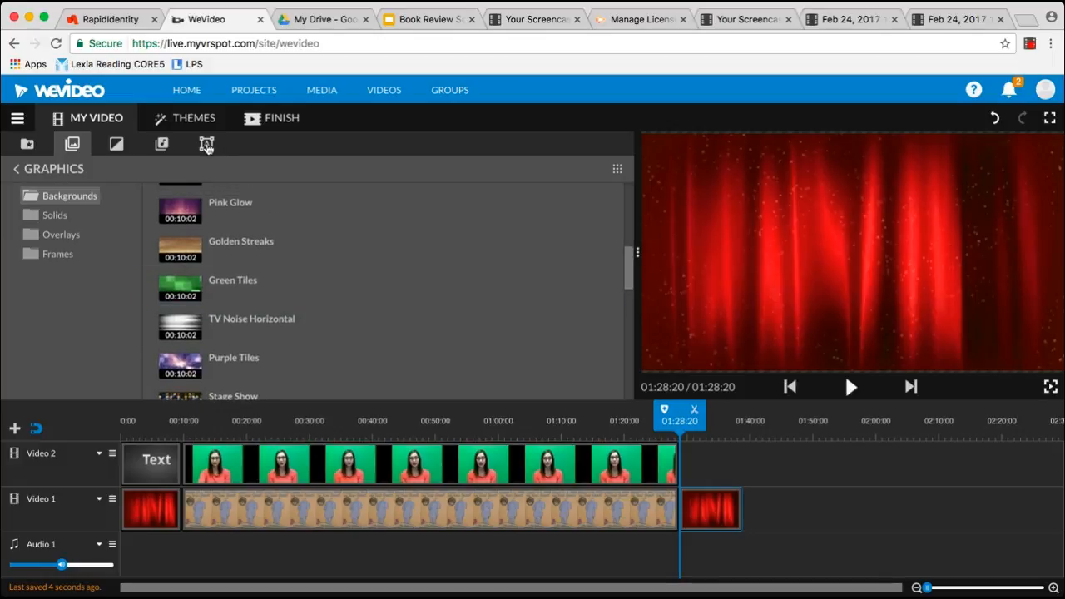
{"action": "left_click", "coordinate": [207, 146]}
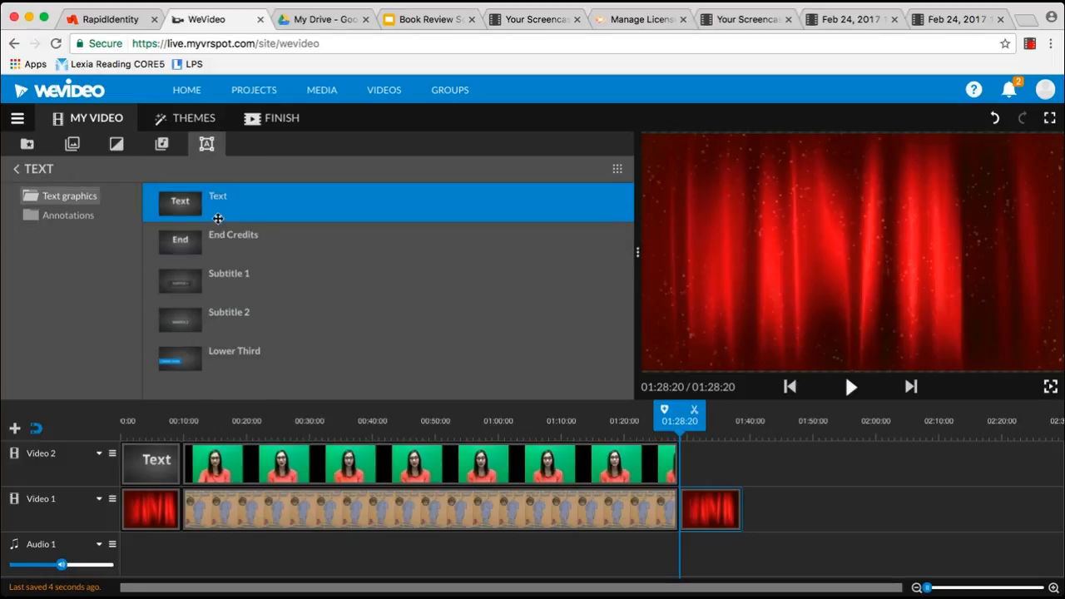
{"action": "left_click_drag", "start_coordinate": [217, 212], "coordinate": [695, 452]}
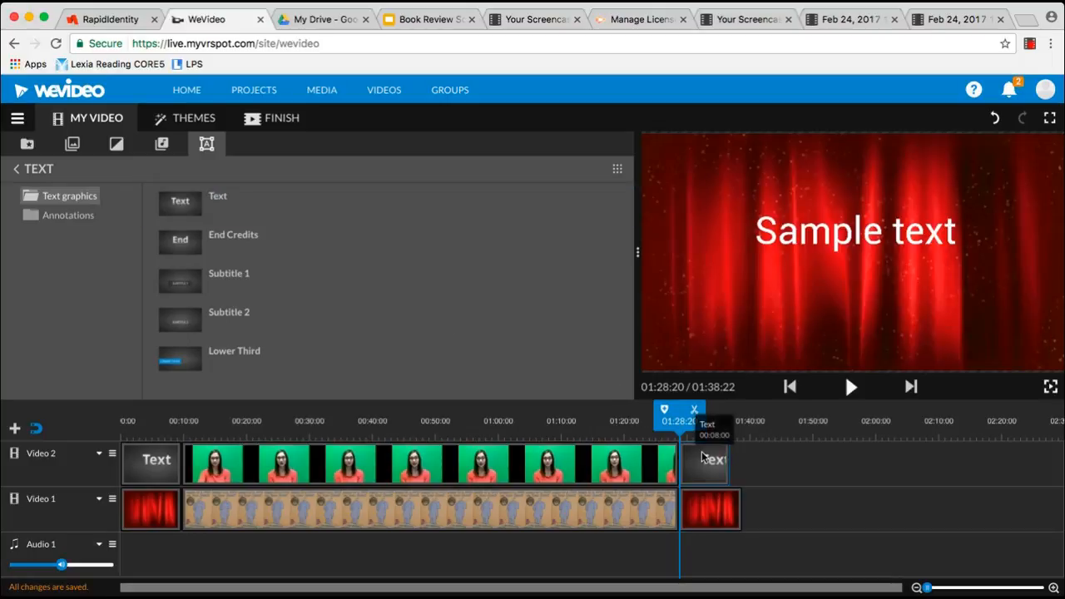
- Change the closing title to "Now go check it out!" in the sketchy outlined font and extend its clip to the closing Curtains clip's end
{"action": "double_click", "coordinate": [700, 457]}
{"action": "left_click_drag", "start_coordinate": [114, 222], "coordinate": [2, 211]}
{"action": "type", "text": "N"}
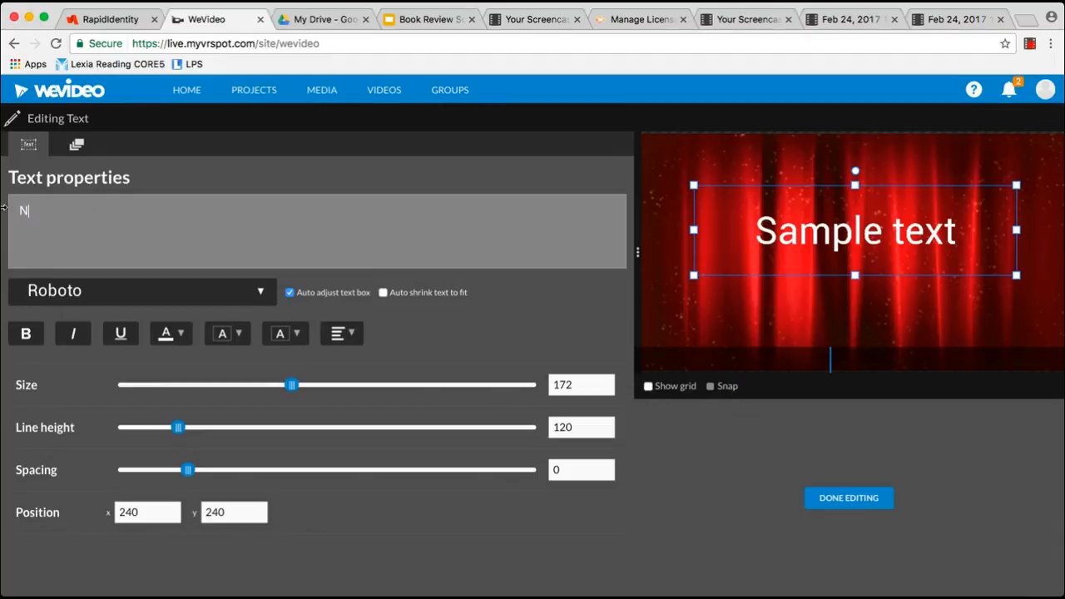
{"action": "type", "text": "ow go check i"}
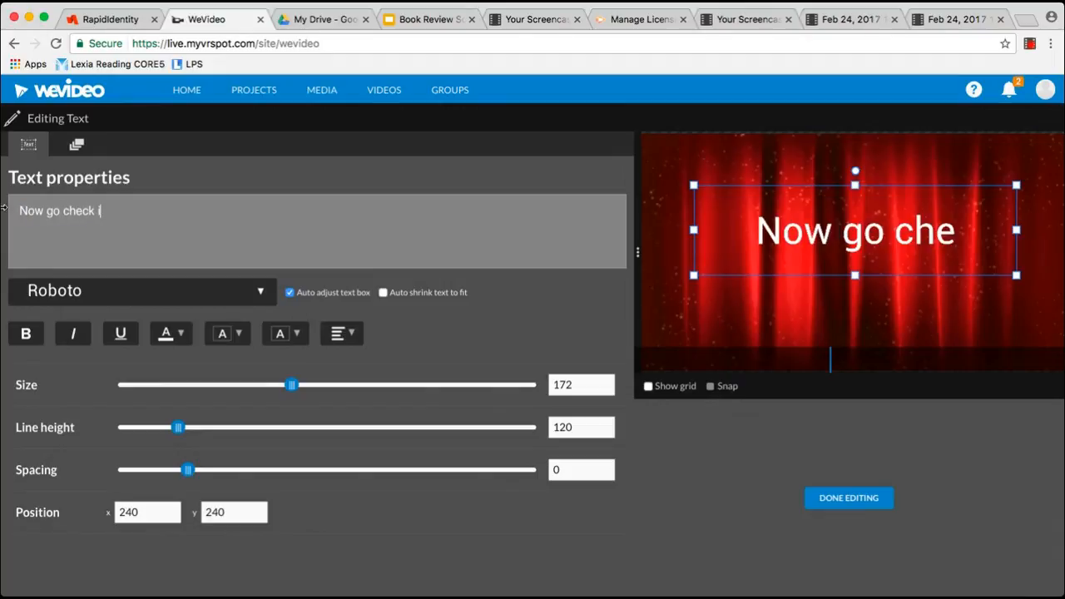
{"action": "type", "text": "t out!"}
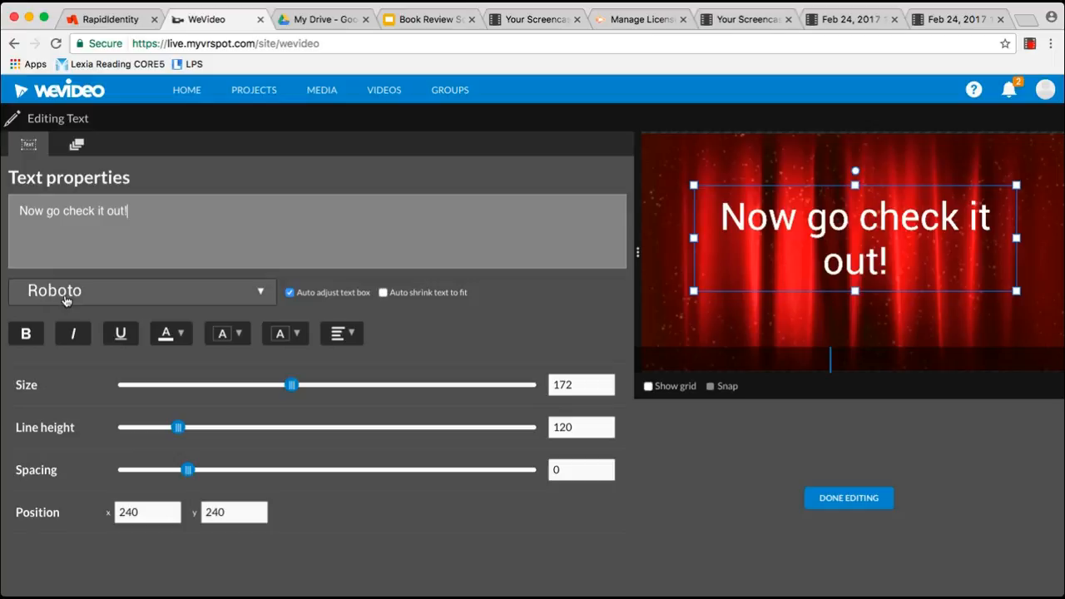
{"action": "left_click", "coordinate": [64, 300]}
{"action": "left_click", "coordinate": [64, 344]}
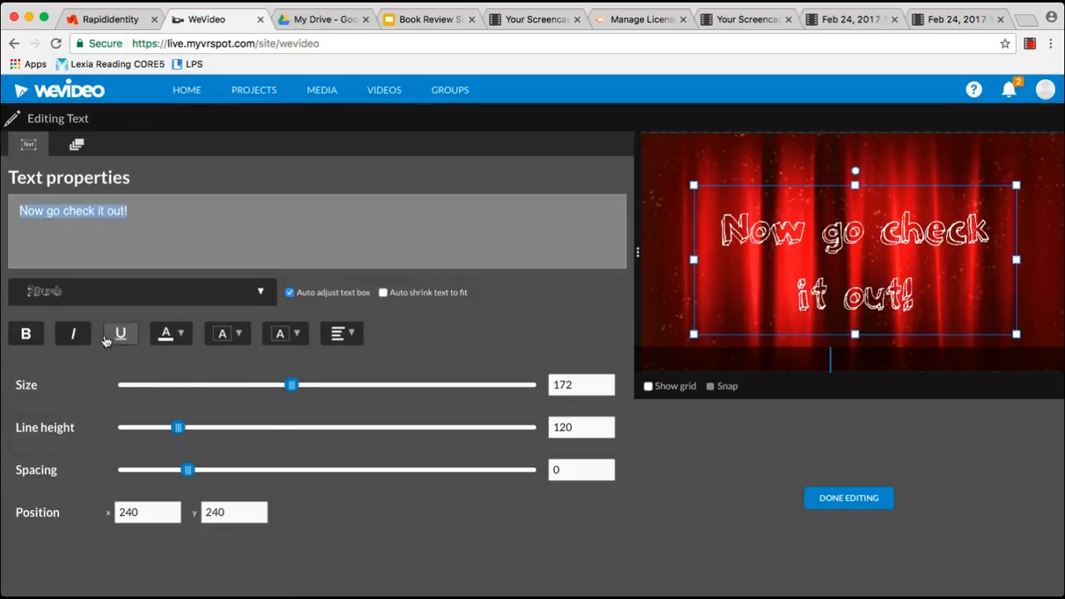
{"action": "left_click", "coordinate": [838, 499]}
{"action": "left_click_drag", "start_coordinate": [729, 463], "coordinate": [740, 463]}
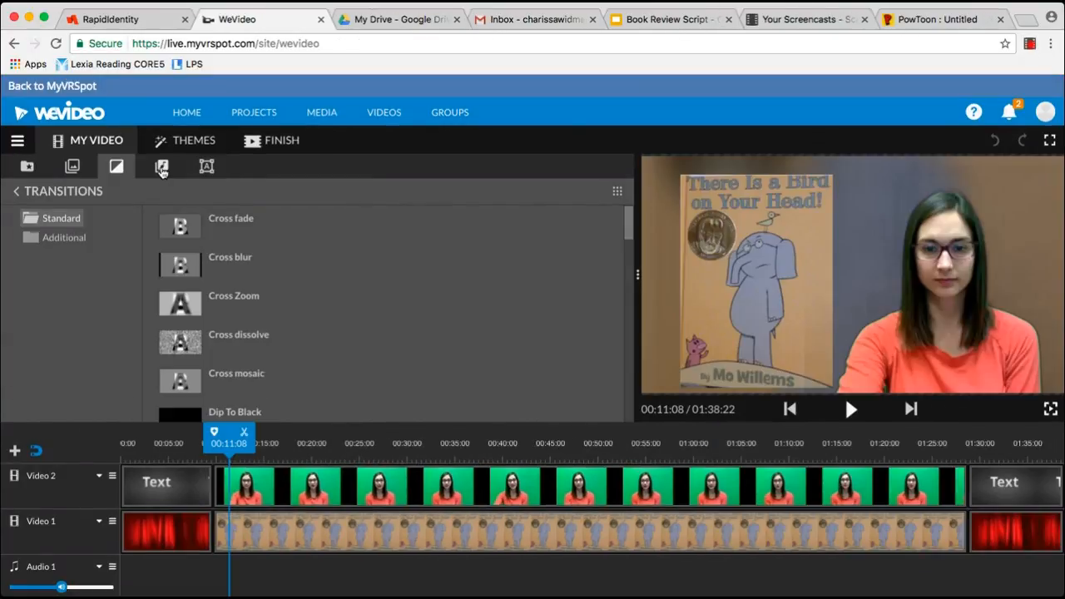
- Preview Upbeat Summer - MusicBox Studios from the free music and place it on Audio 1 at the start of the timeline
{"action": "left_click", "coordinate": [162, 167]}
{"action": "scroll", "coordinate": [523, 316], "scroll_direction": "down", "scroll_amount": 5}
{"action": "scroll", "coordinate": [523, 316], "scroll_direction": "down", "scroll_amount": 5}
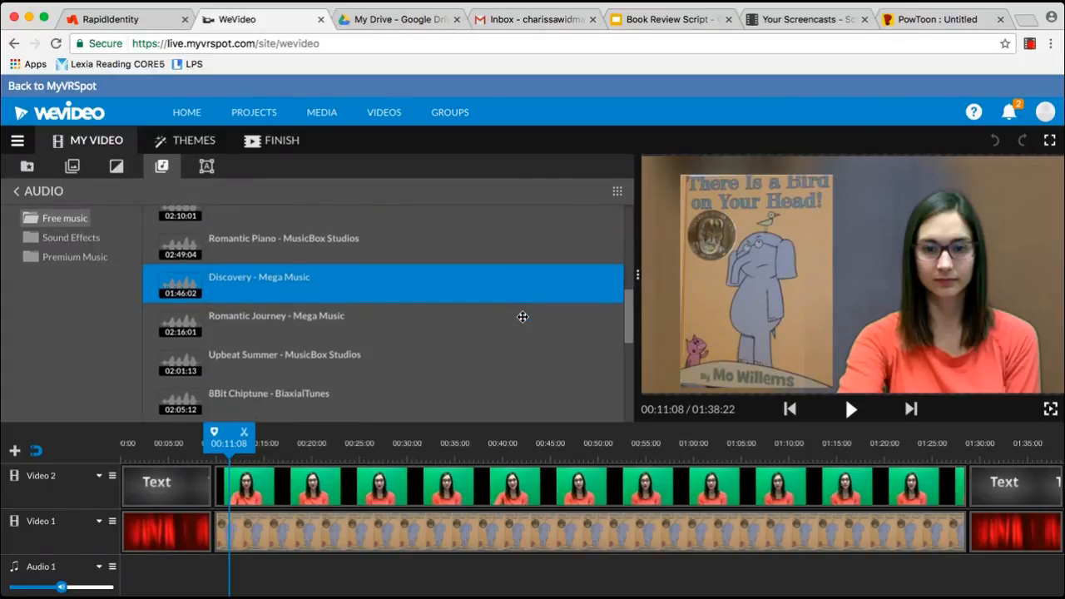
{"action": "scroll", "coordinate": [466, 346], "scroll_direction": "down", "scroll_amount": 2}
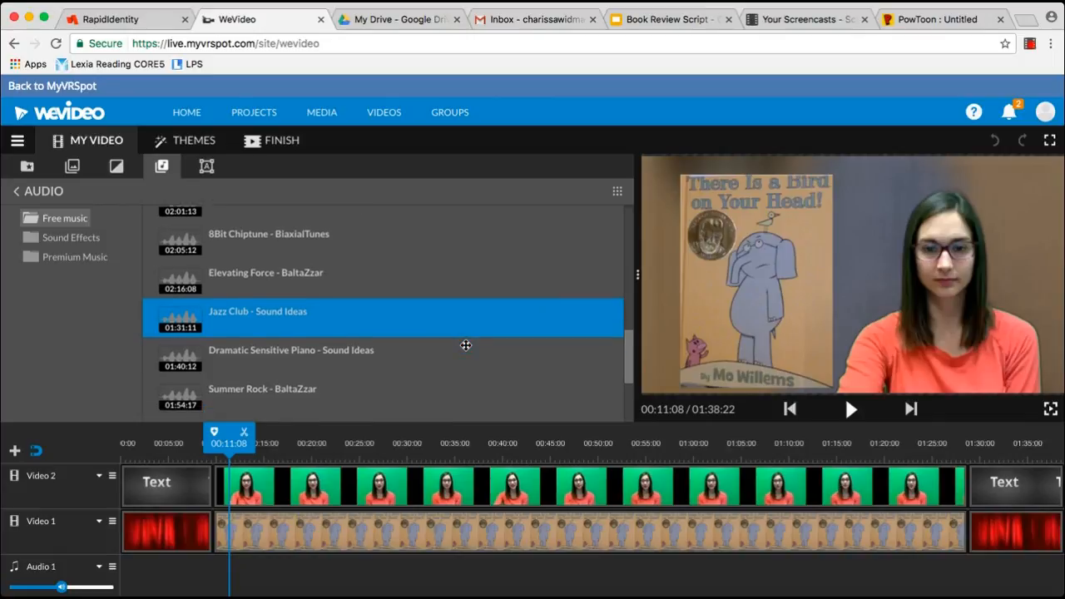
{"action": "scroll", "coordinate": [403, 359], "scroll_direction": "down", "scroll_amount": 5}
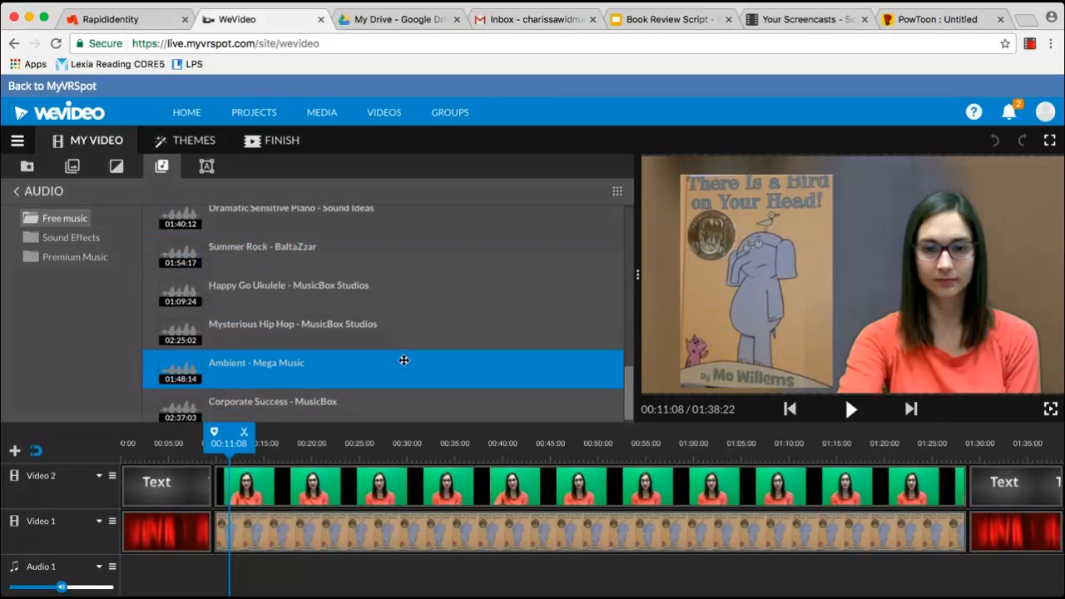
{"action": "scroll", "coordinate": [403, 360], "scroll_direction": "up", "scroll_amount": 4}
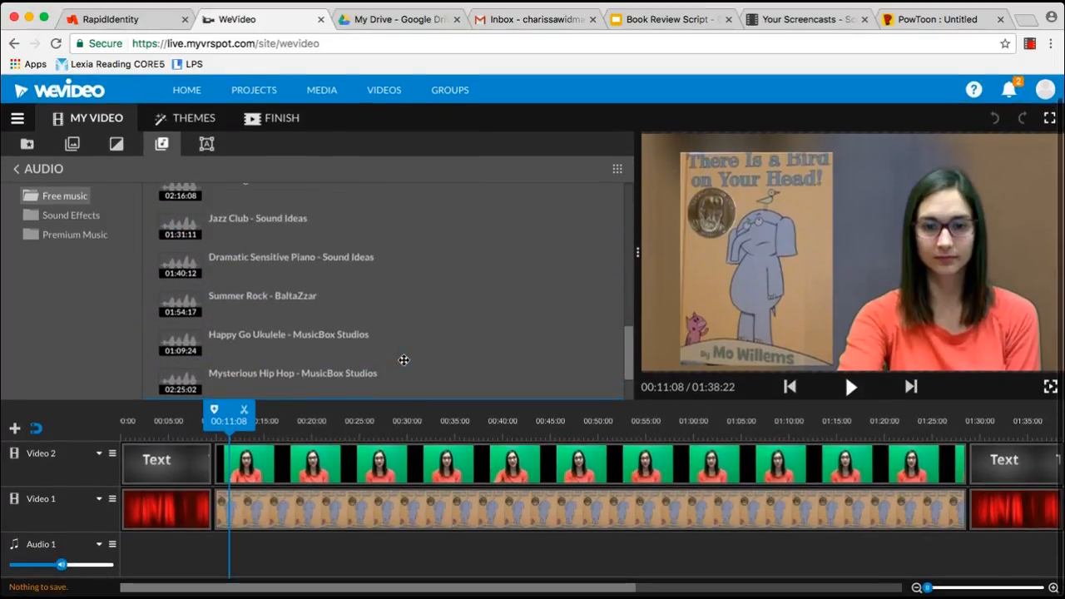
{"action": "scroll", "coordinate": [411, 238], "scroll_direction": "up", "scroll_amount": 2}
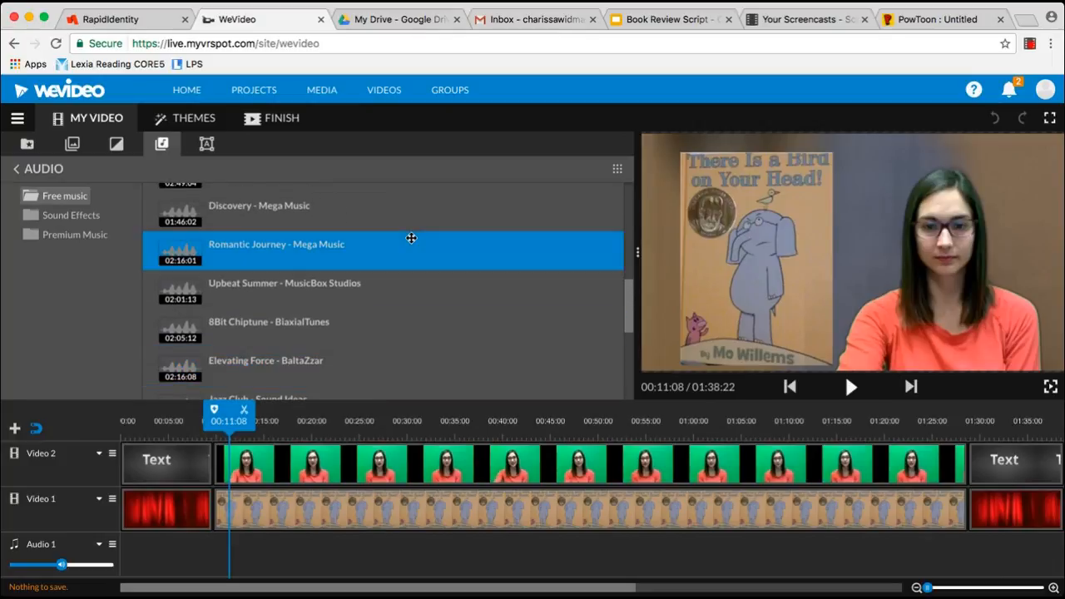
{"action": "left_click", "coordinate": [392, 283]}
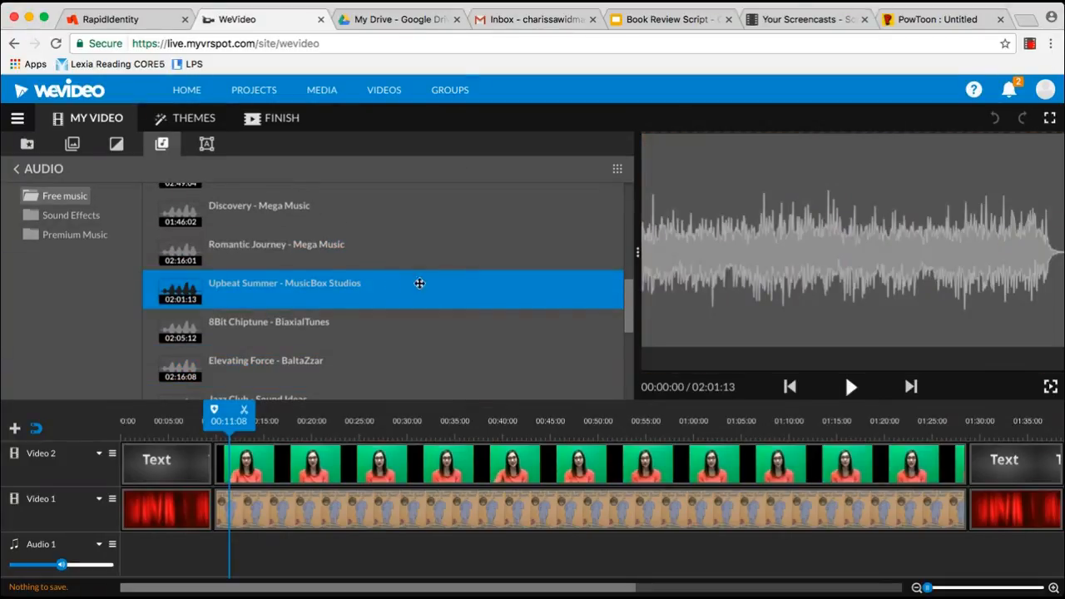
{"action": "left_click", "coordinate": [849, 388]}
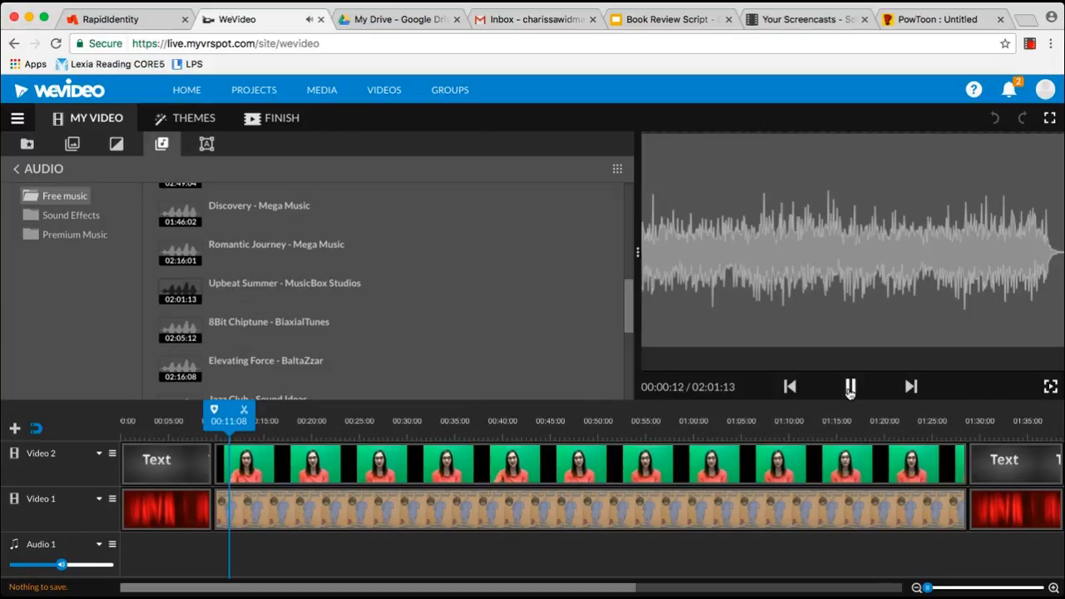
{"action": "left_click", "coordinate": [849, 387]}
{"action": "left_click_drag", "start_coordinate": [357, 283], "coordinate": [120, 554]}
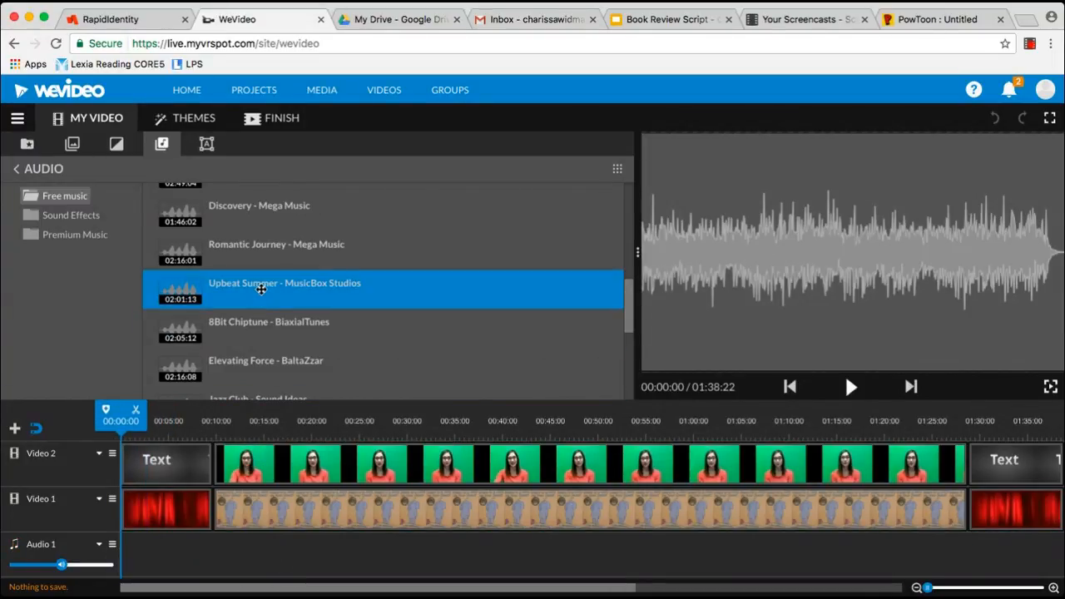
{"action": "left_click_drag", "start_coordinate": [260, 289], "coordinate": [142, 547]}
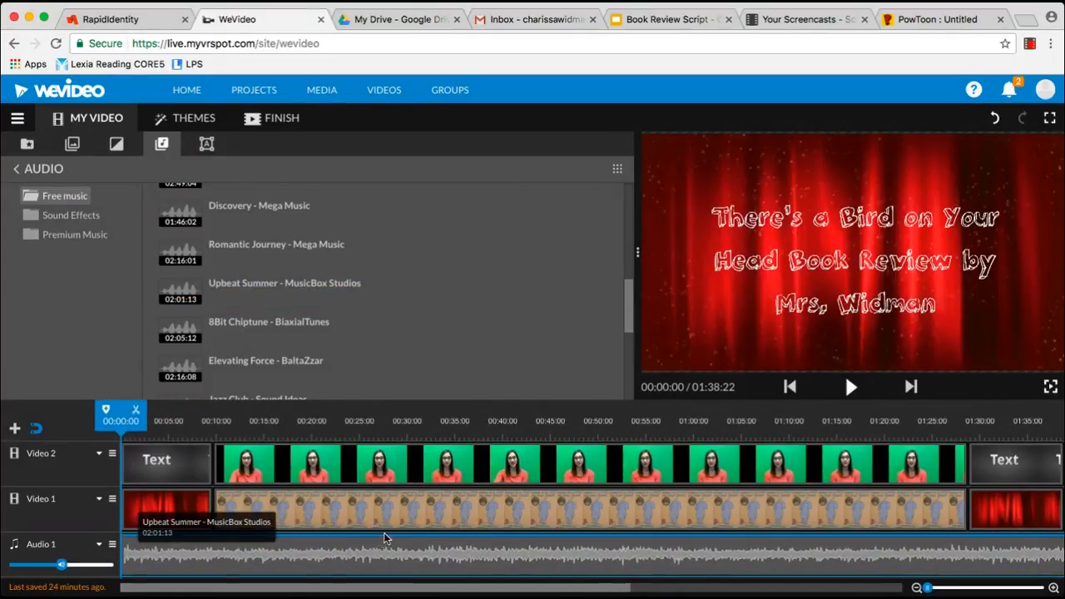
- Split the music on Audio 1 at 01:42:21 and trim its first part to the closing Curtains clip's end at 01:38:22
{"action": "key", "text": "super+minus"}
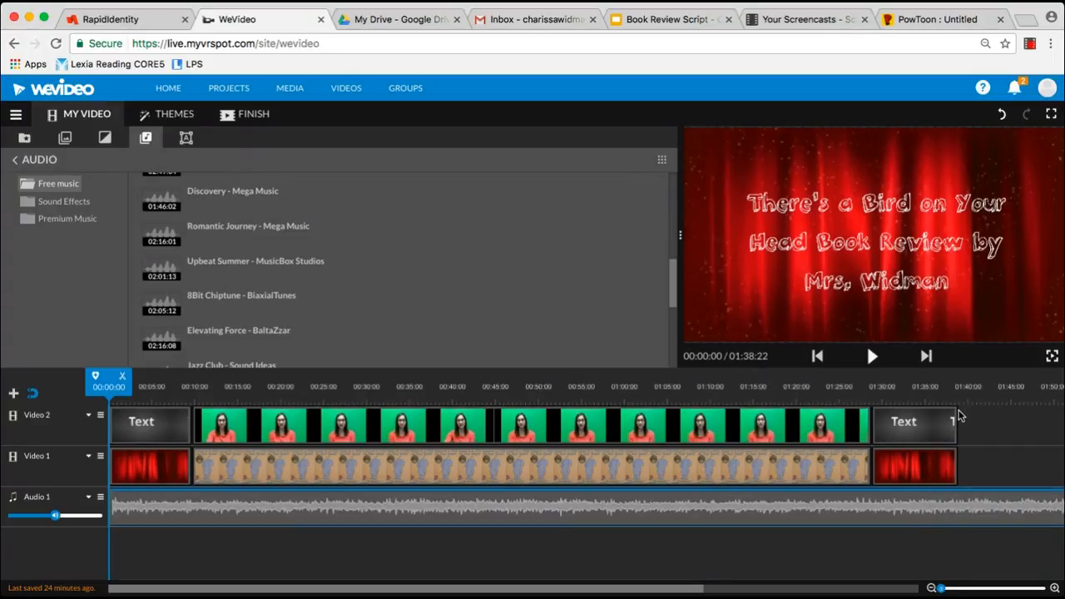
{"action": "left_click", "coordinate": [992, 514]}
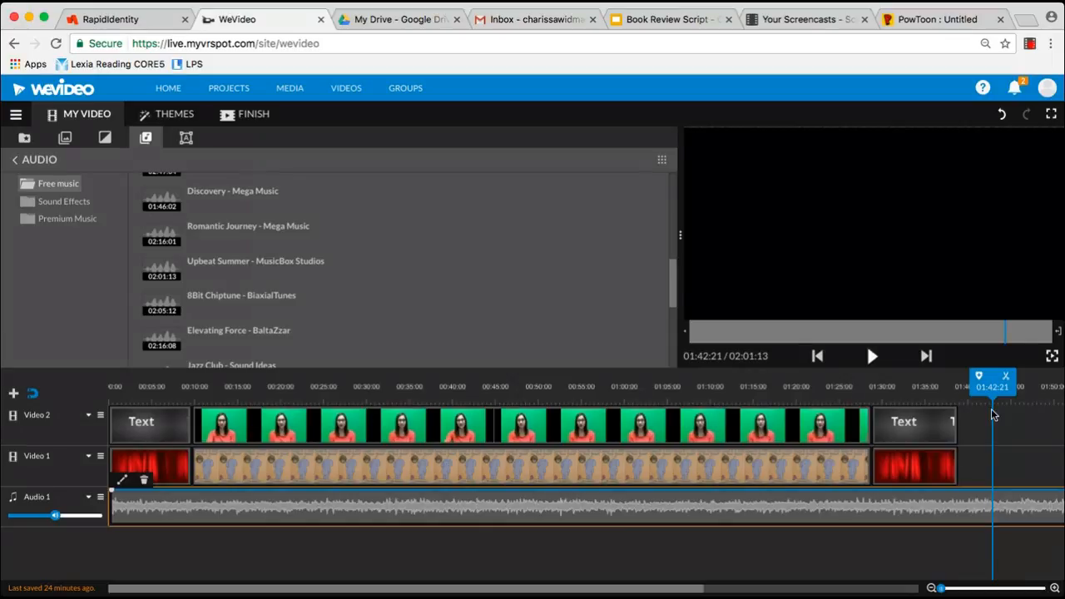
{"action": "left_click", "coordinate": [1005, 383]}
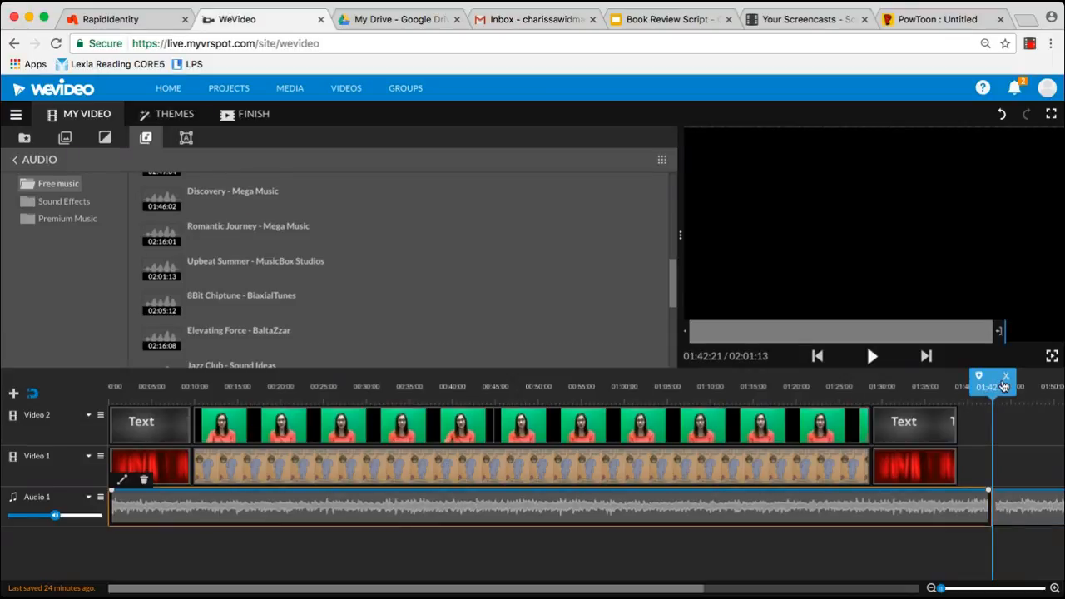
{"action": "left_click_drag", "start_coordinate": [989, 514], "coordinate": [959, 517]}
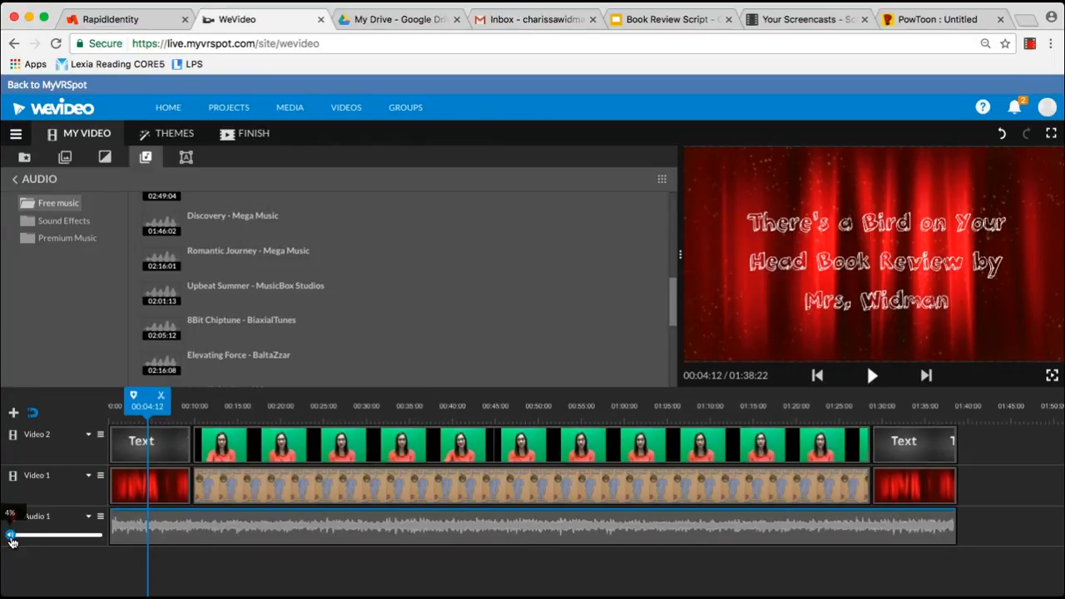
- Lower the Audio 1 track volume to about 4% and raise the green-screen clip's audio level close to its maximum
{"action": "mouse_move", "coordinate": [17, 539]}
{"action": "left_mouse_down"}
{"action": "mouse_move", "coordinate": [50, 539]}
{"action": "mouse_move", "coordinate": [10, 535]}
{"action": "left_mouse_up"}
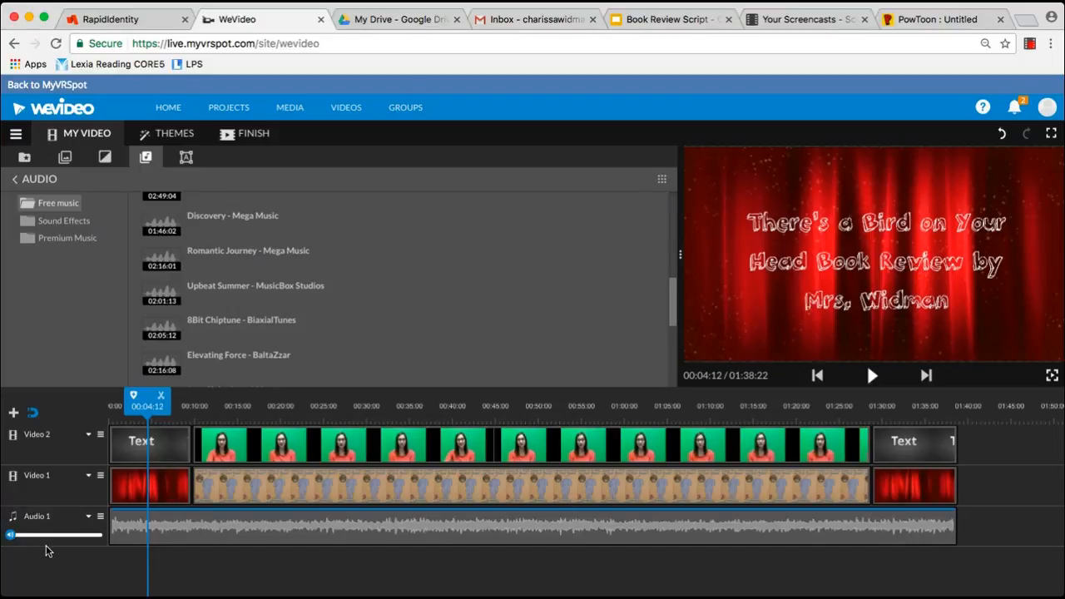
{"action": "double_click", "coordinate": [281, 452]}
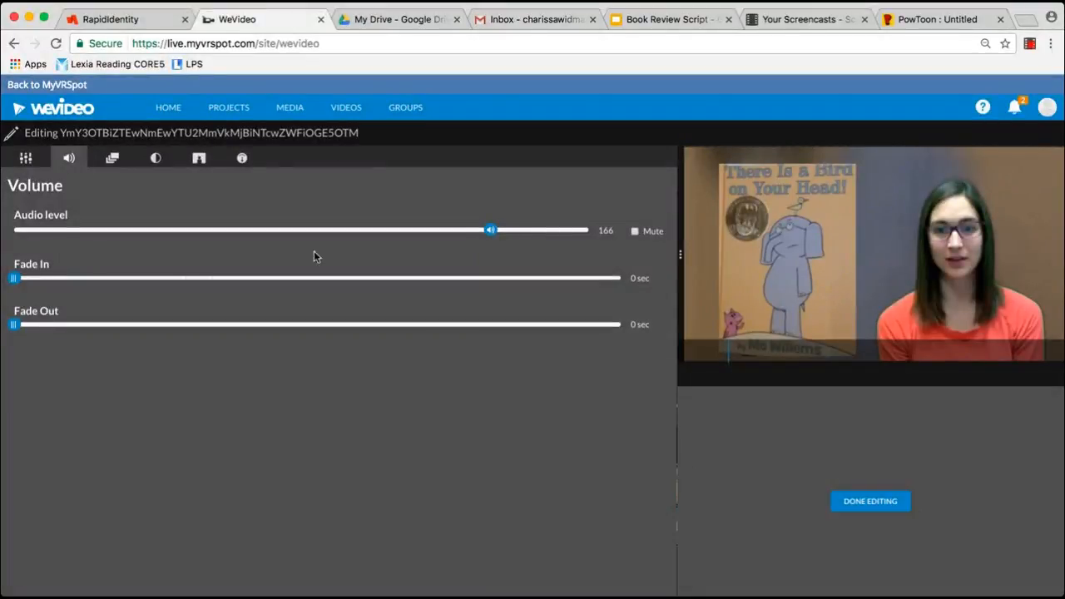
{"action": "left_click_drag", "start_coordinate": [491, 234], "coordinate": [580, 235]}
{"action": "left_click", "coordinate": [870, 502]}
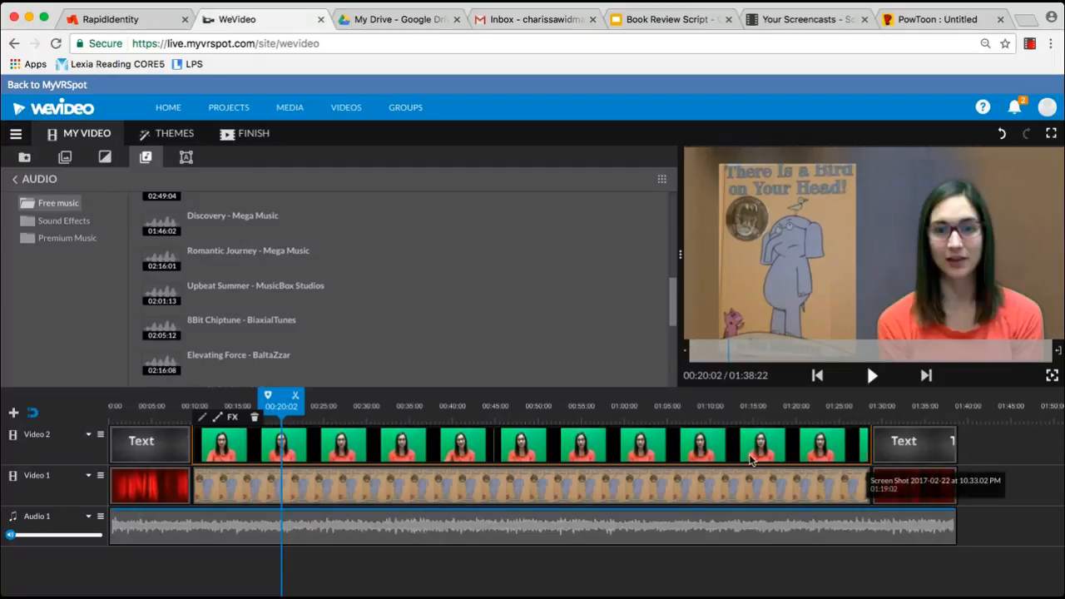
- Play back the green-screen section from 00:20:02 to check the balance between speech and music
{"action": "left_click", "coordinate": [872, 376]}
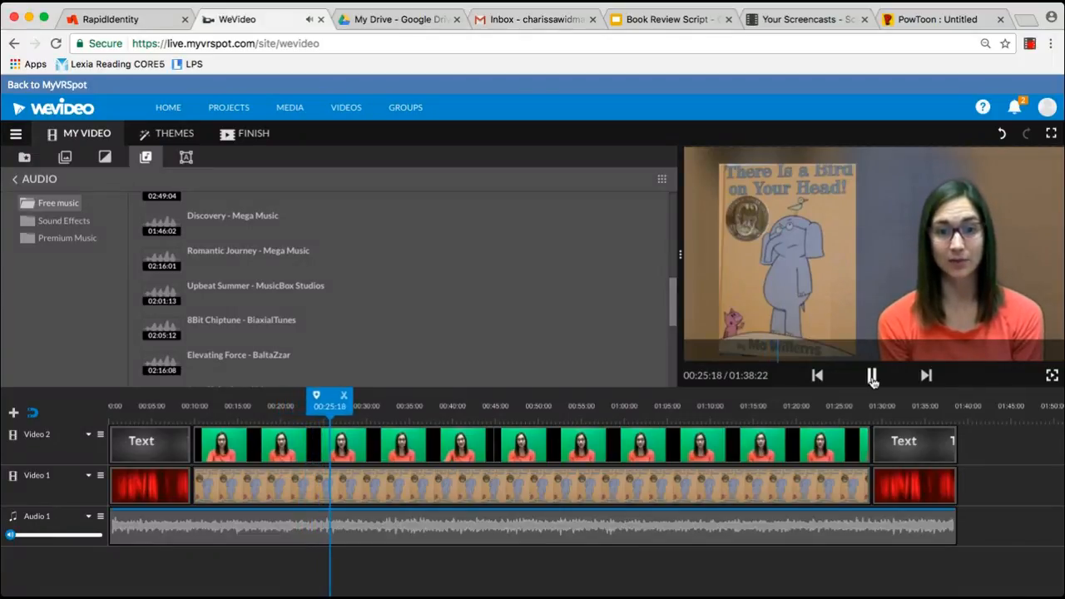
{"action": "left_click", "coordinate": [872, 376]}
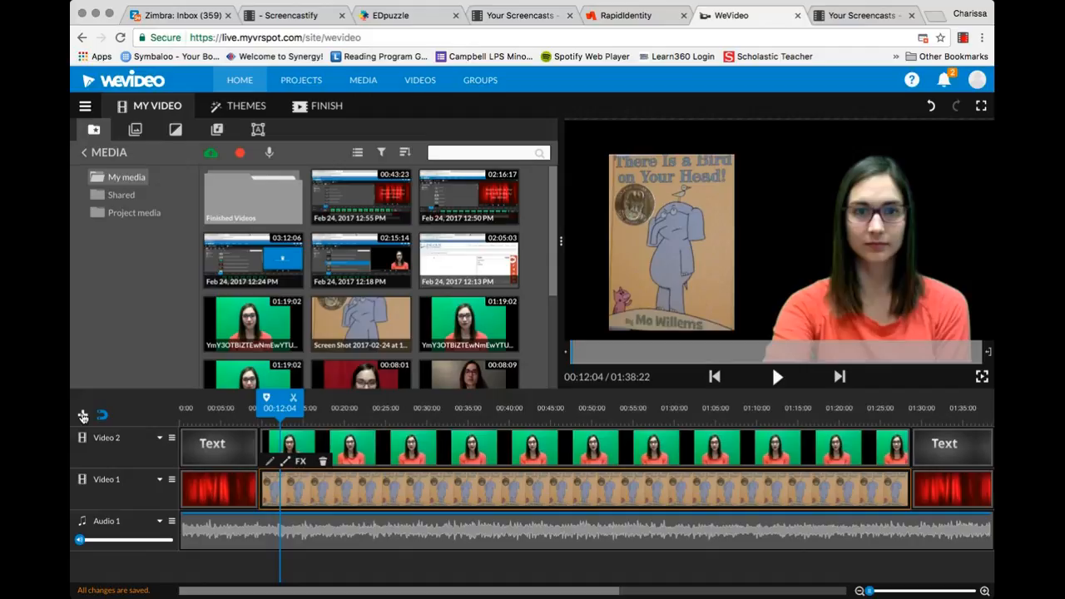
- Add a Video 3 track and move the green-screen clip up to Video 3 and the book cover up to Video 2
{"action": "left_click", "coordinate": [82, 416]}
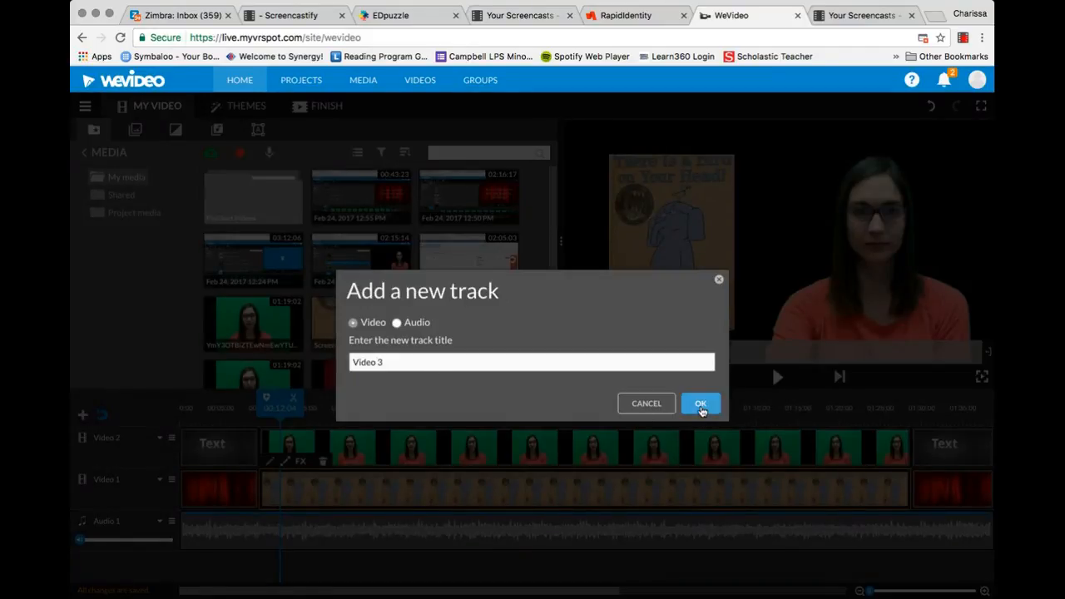
{"action": "left_click", "coordinate": [701, 405]}
{"action": "left_click_drag", "start_coordinate": [512, 491], "coordinate": [513, 454]}
{"action": "left_click_drag", "start_coordinate": [494, 533], "coordinate": [489, 507]}
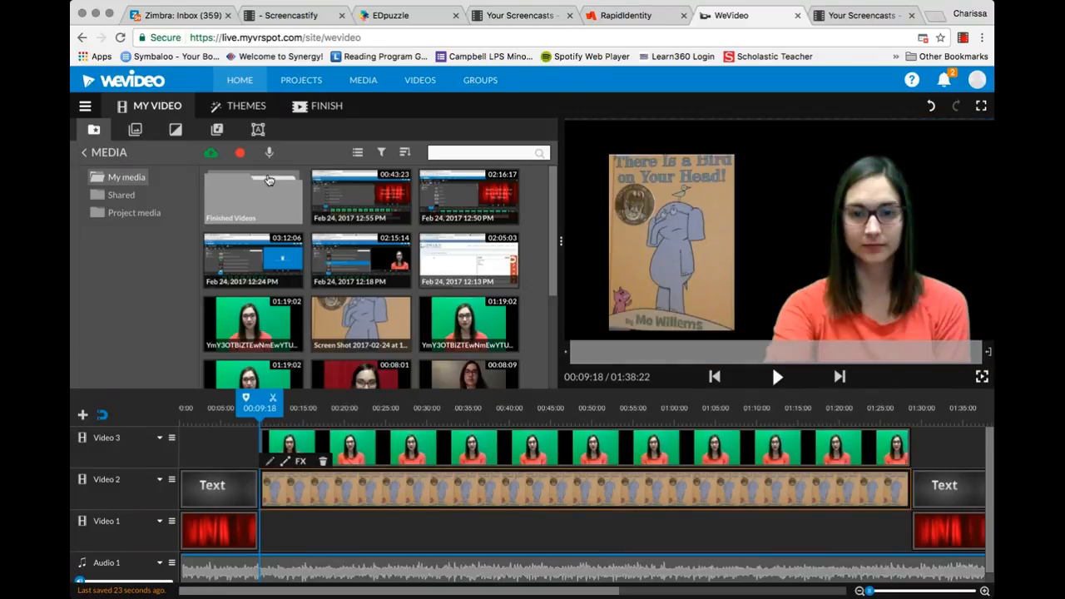
- Place the Grey solid on Video 1 between the two Curtains clips, beneath the book cover
{"action": "left_click", "coordinate": [135, 131]}
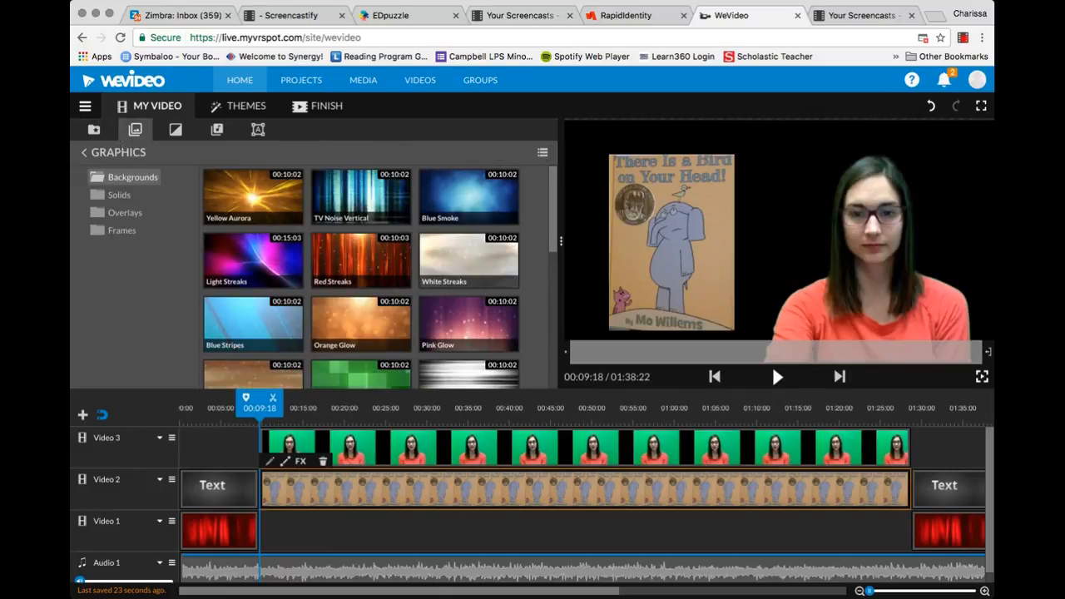
{"action": "left_click", "coordinate": [117, 199]}
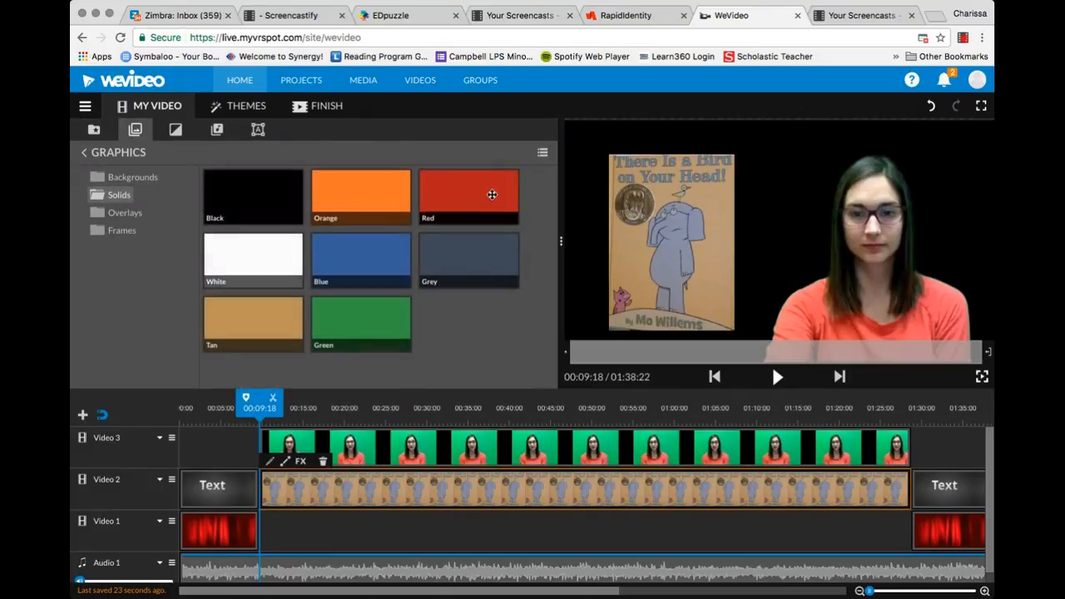
{"action": "left_click_drag", "start_coordinate": [461, 260], "coordinate": [910, 550]}
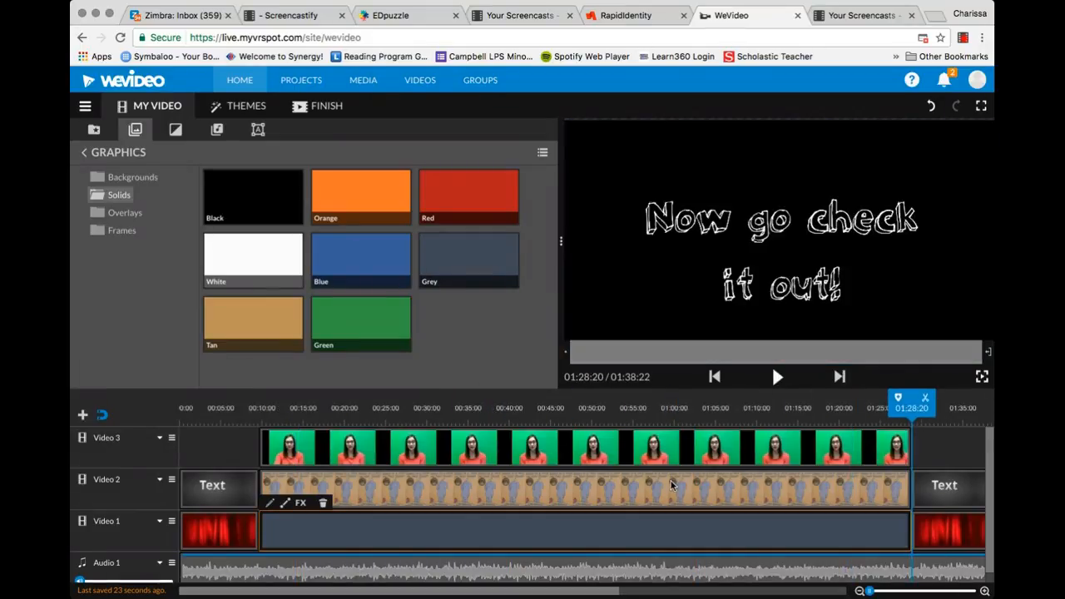
- Play back the transition from the opening title to the green-screen section, starting at 00:07:23
{"action": "left_click_drag", "start_coordinate": [902, 408], "coordinate": [246, 408]}
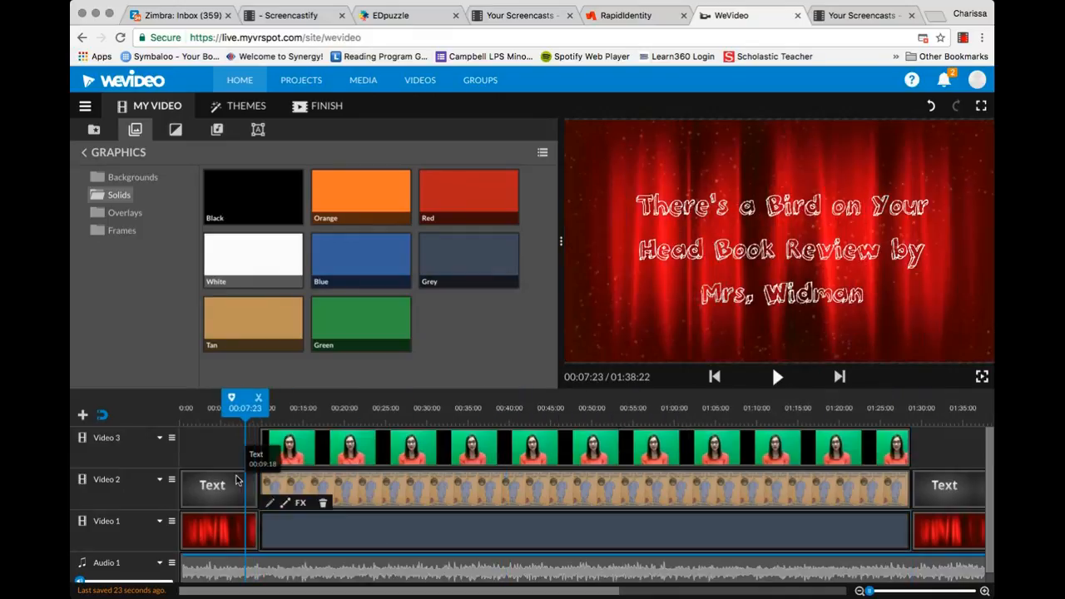
{"action": "left_click", "coordinate": [777, 377]}
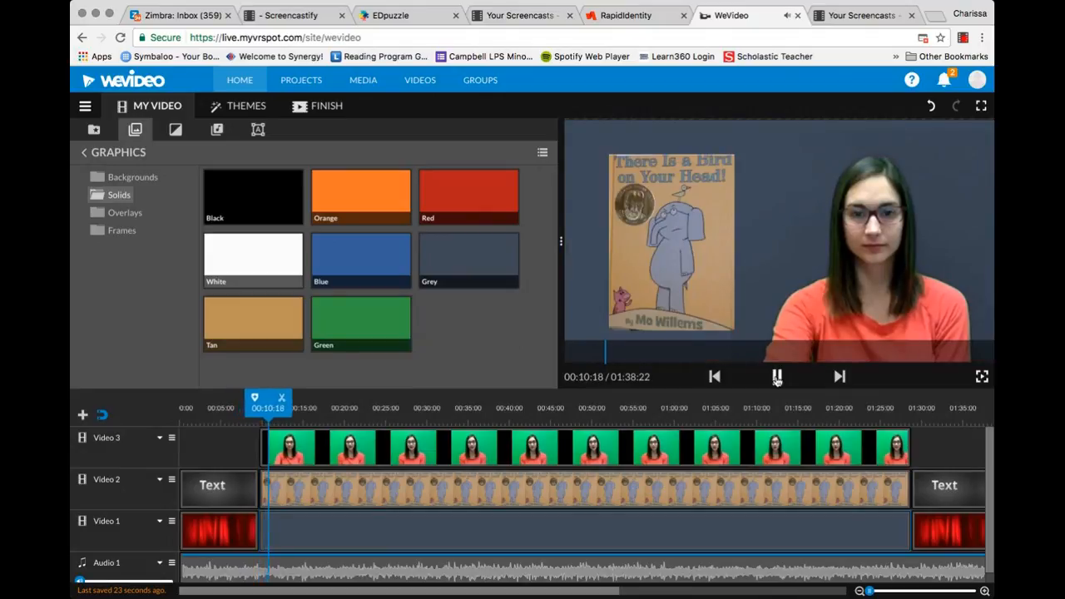
{"action": "left_click", "coordinate": [871, 205]}
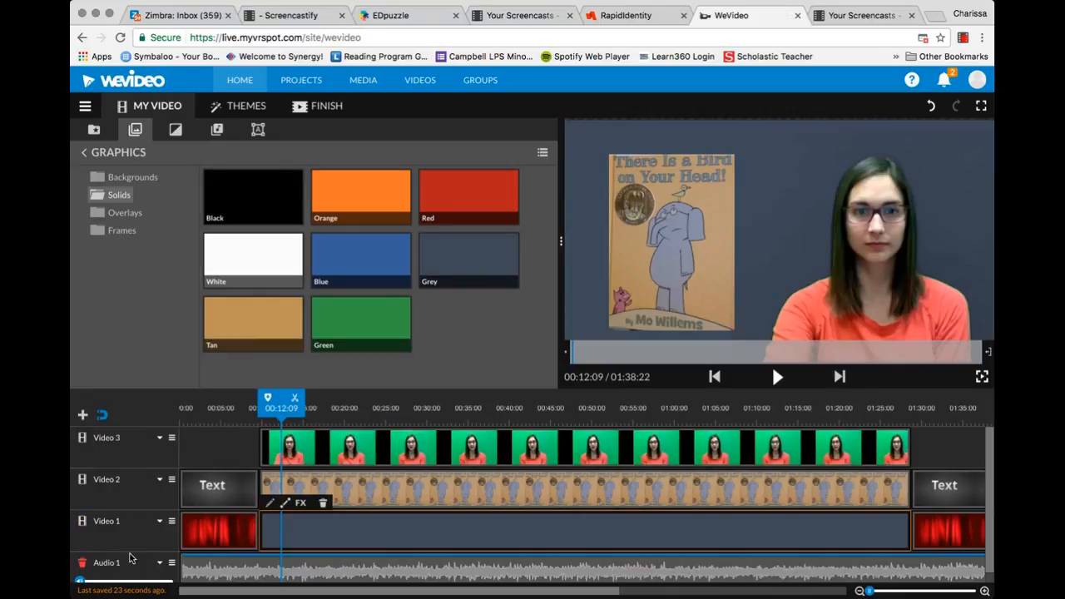
{"action": "left_click", "coordinate": [963, 38]}
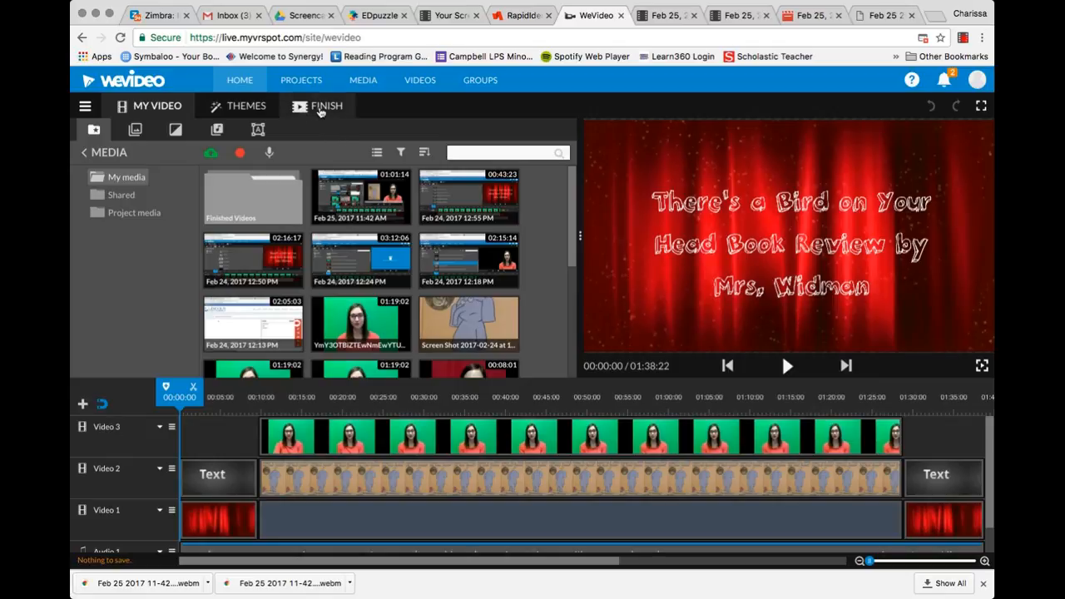
- Start finishing the project and title the video "There's a Bird on Your Head Book Review Final"
{"action": "left_click", "coordinate": [320, 111]}
{"action": "left_click_drag", "start_coordinate": [413, 327], "coordinate": [330, 330]}
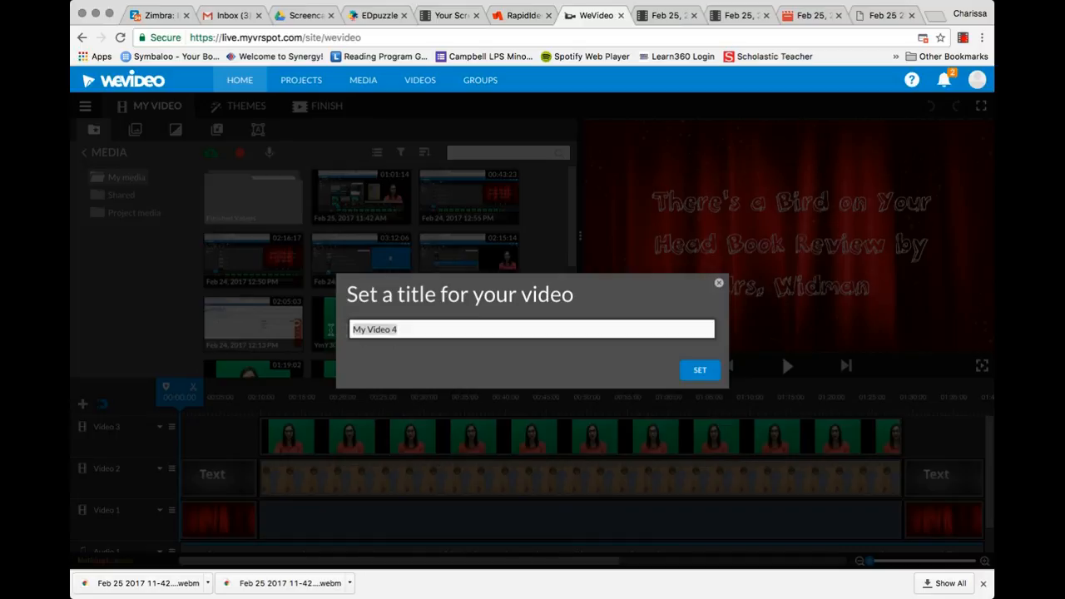
{"action": "type", "text": "There's a Bird on Your"}
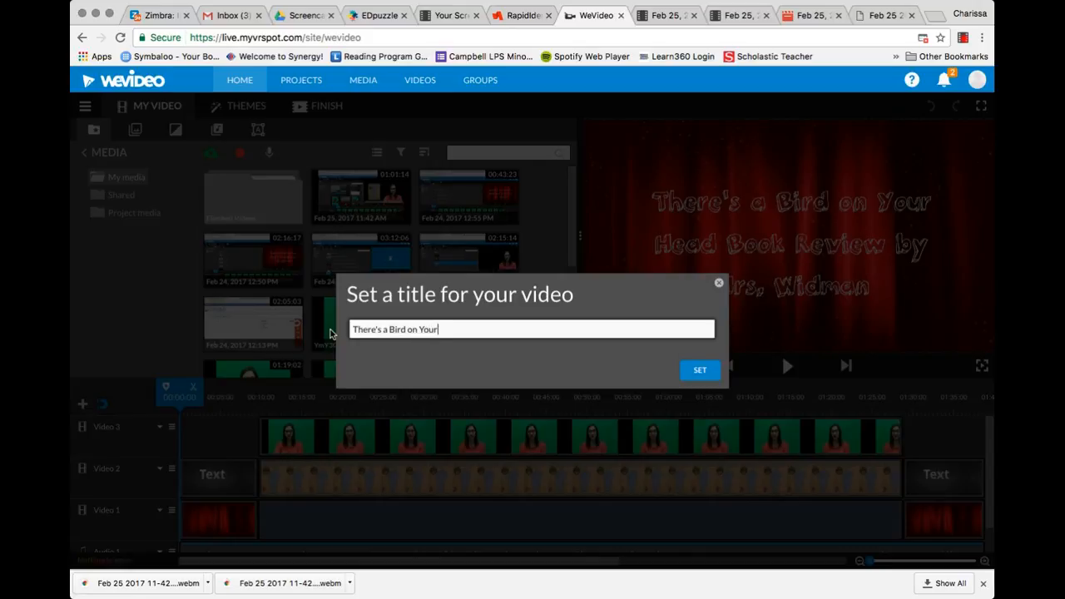
{"action": "type", "text": " Head Book Review by Mrs> W"}
{"action": "key", "text": "BackSpace"}
{"action": "key", "text": "BackSpace"}
{"action": "key", "text": "BackSpace"}
{"action": "type", "text": ". Wi"}
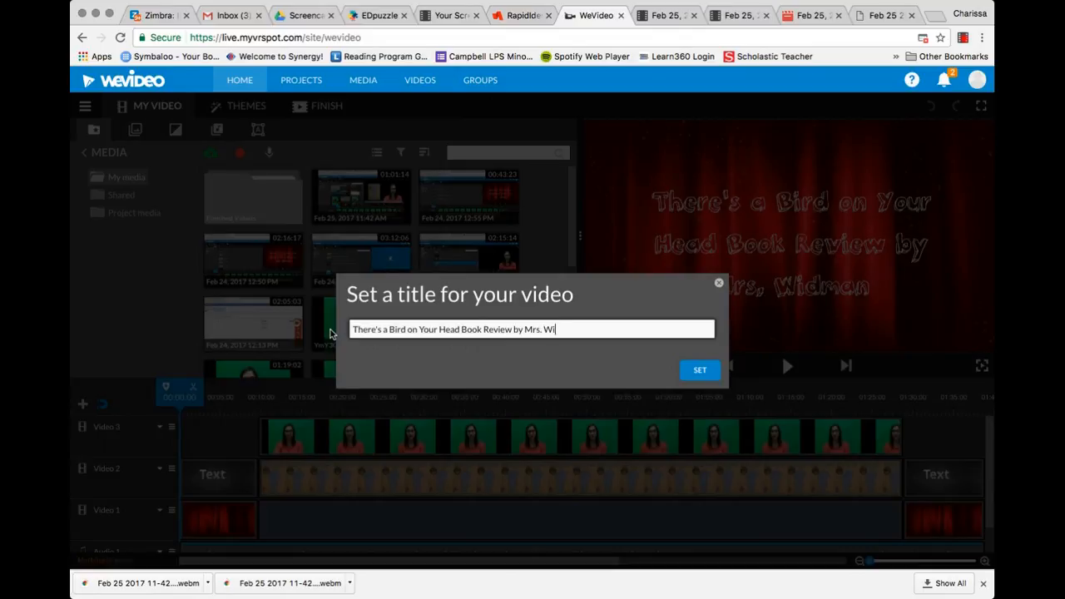
{"action": "key", "text": "BackSpace"}
{"action": "key", "text": "BackSpace"}
{"action": "key", "text": "BackSpace"}
{"action": "key", "text": "BackSpace"}
{"action": "key", "text": "BackSpace"}
{"action": "key", "text": "BackSpace"}
{"action": "key", "text": "BackSpace"}
{"action": "key", "text": "BackSpace"}
{"action": "key", "text": "BackSpace"}
{"action": "key", "text": "BackSpace"}
{"action": "type", "text": "Final"}
{"action": "left_click", "coordinate": [696, 370]}
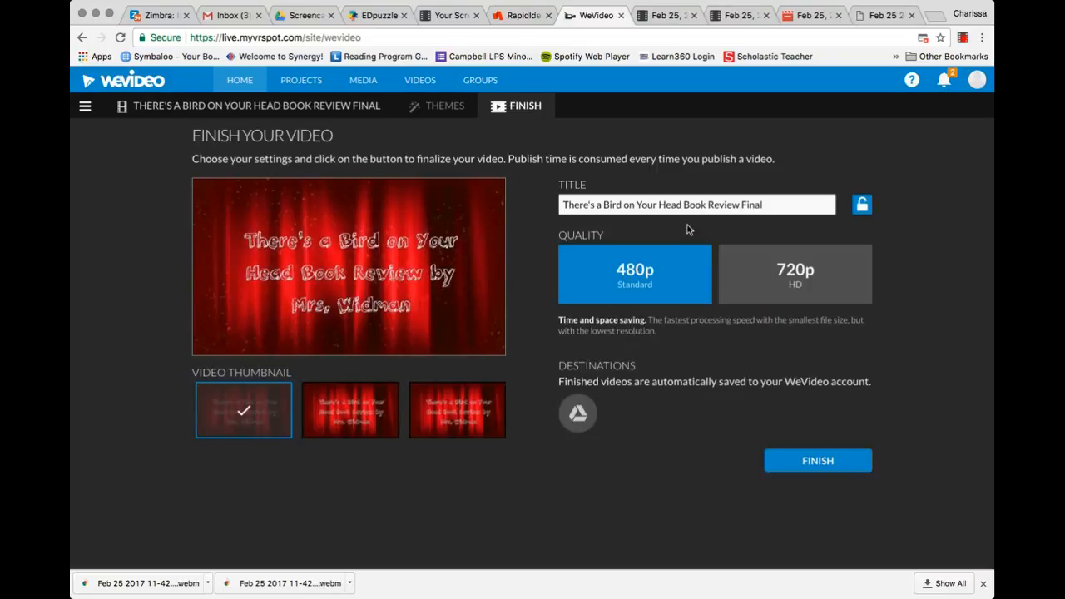
- Export the video in 720p HD quality with Google Drive as an added destination
{"action": "left_click", "coordinate": [782, 288]}
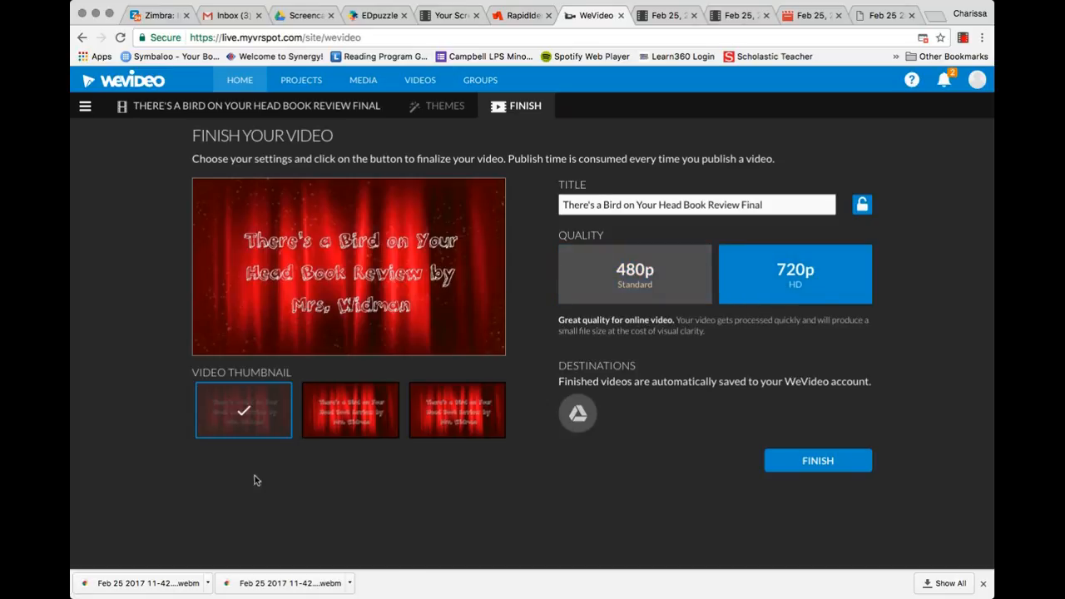
{"action": "left_click", "coordinate": [574, 422]}
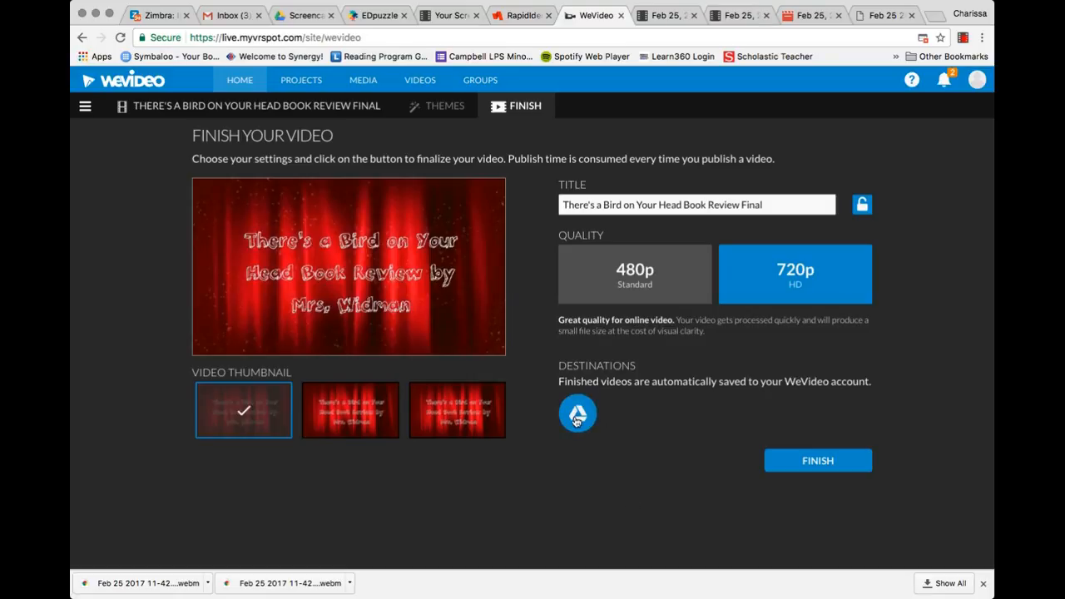
{"action": "left_click", "coordinate": [820, 463]}
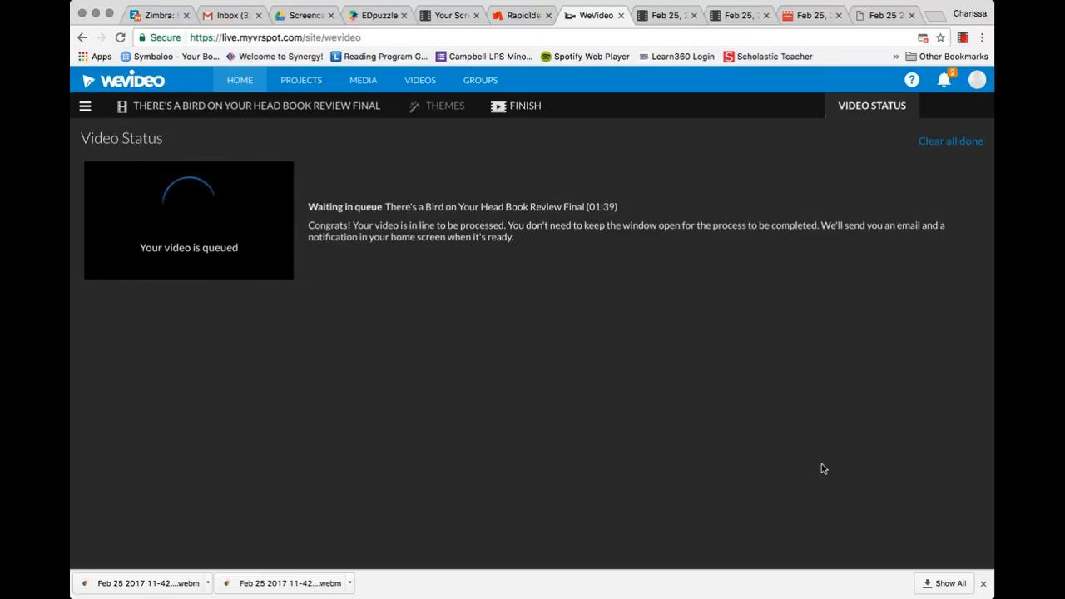
{"action": "left_click", "coordinate": [982, 583]}
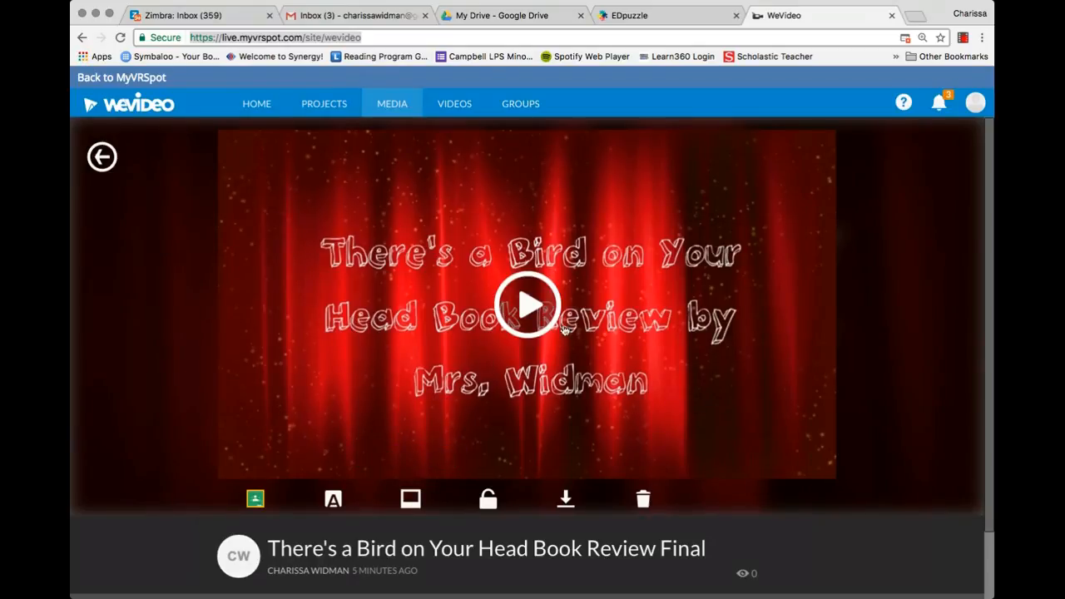
- Start sharing the finished book review video to Google Classroom
{"action": "left_click", "coordinate": [255, 500]}
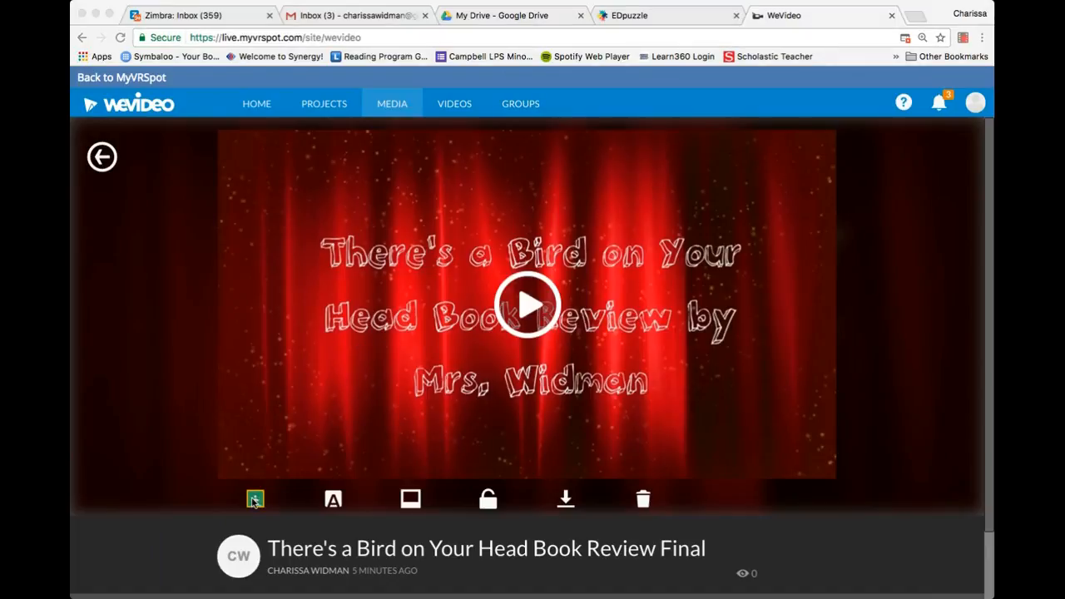